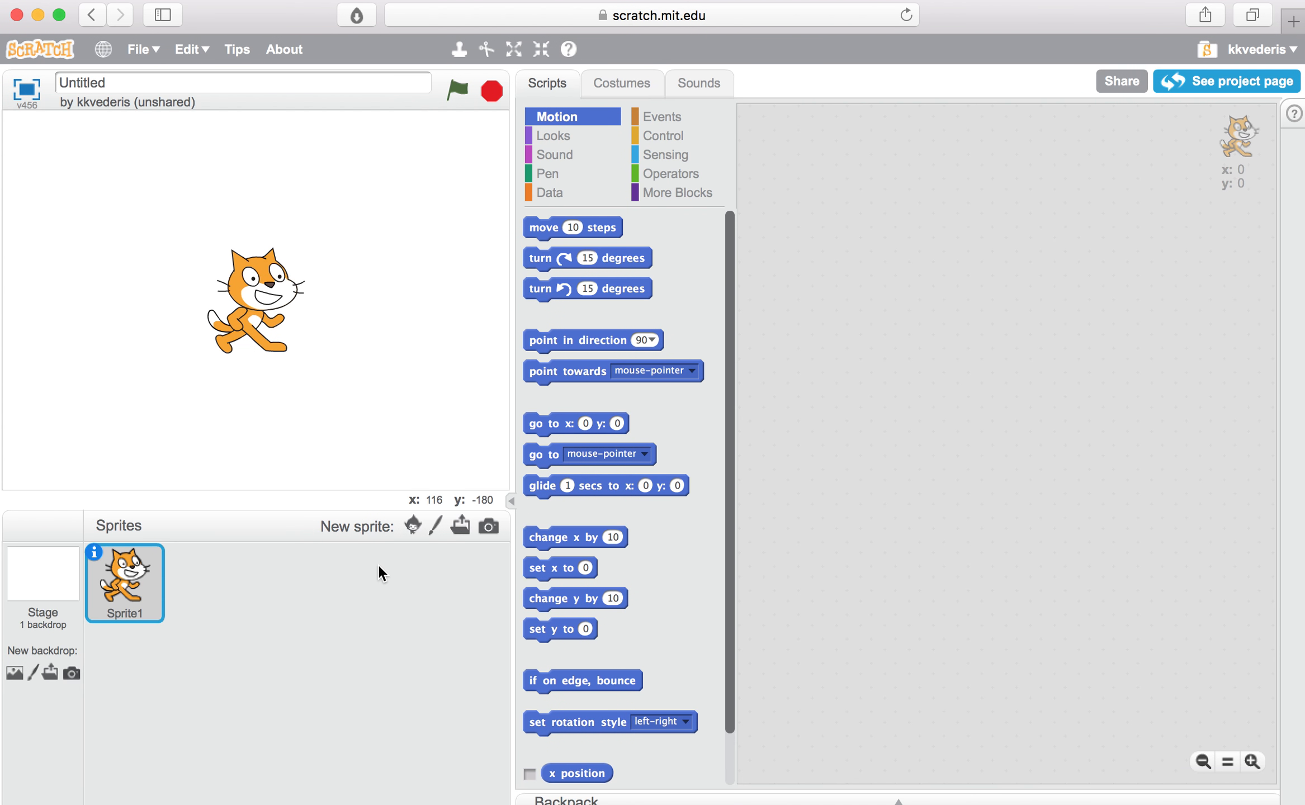
Step: Delete the default cat sprite and create a new blank sprite to paint
right_click(120, 592)
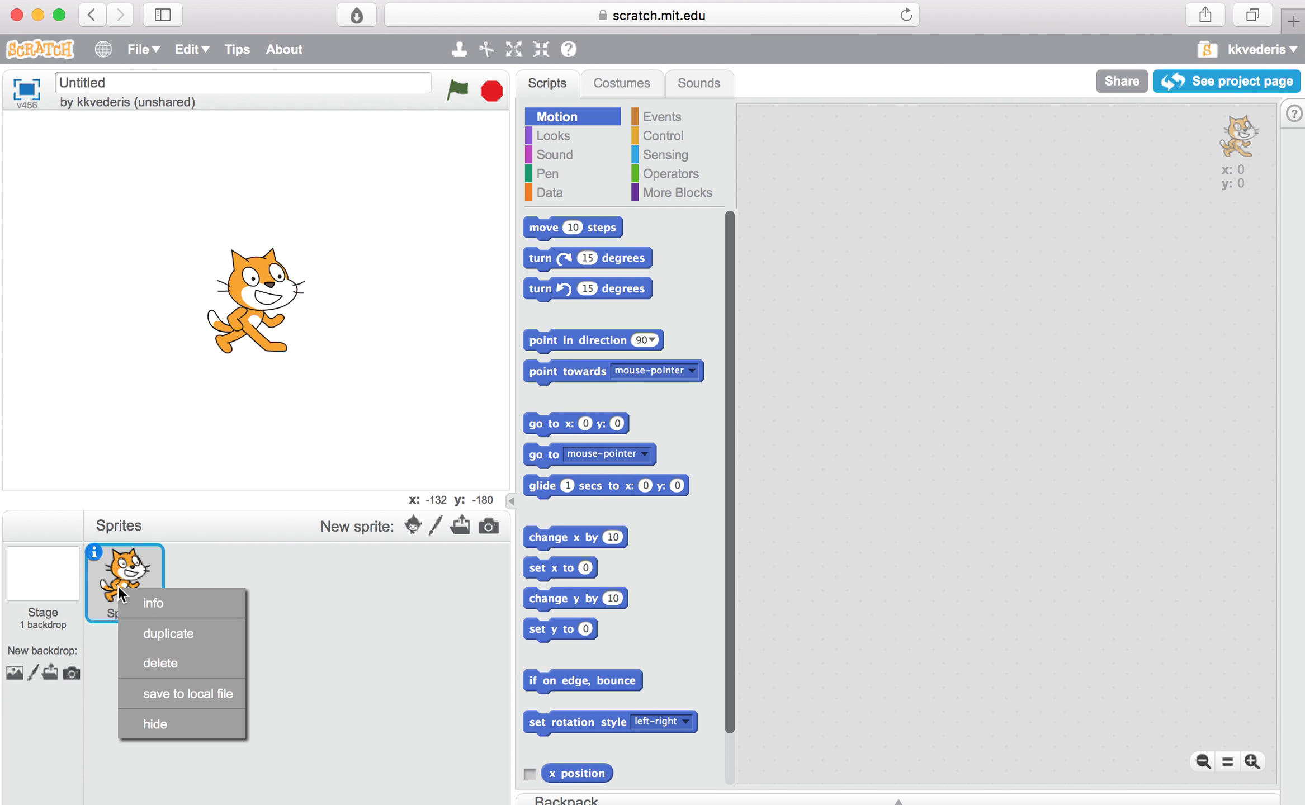
left_click(155, 662)
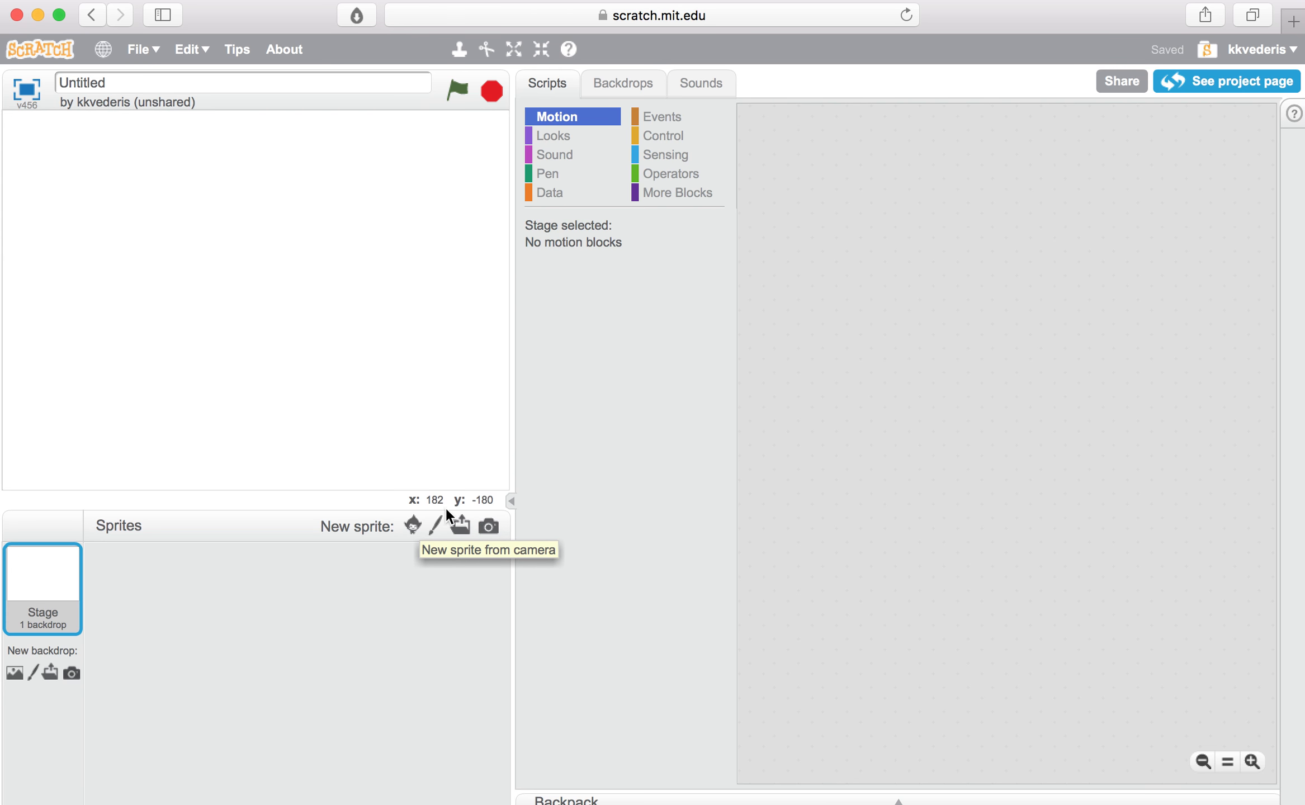
left_click(436, 520)
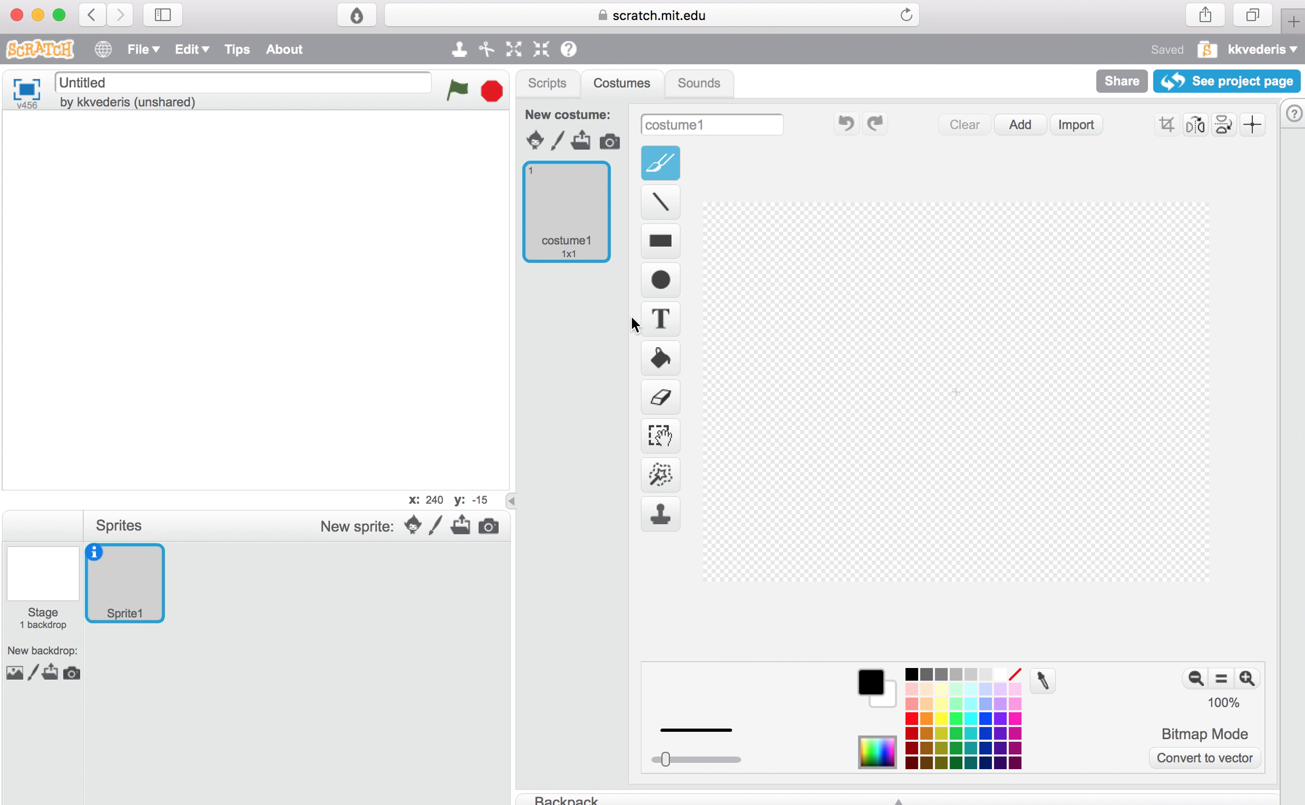
Step: Draw a solid purple ellipse in the middle of the costume canvas and enlarge it to about 313 by 284
left_click(663, 280)
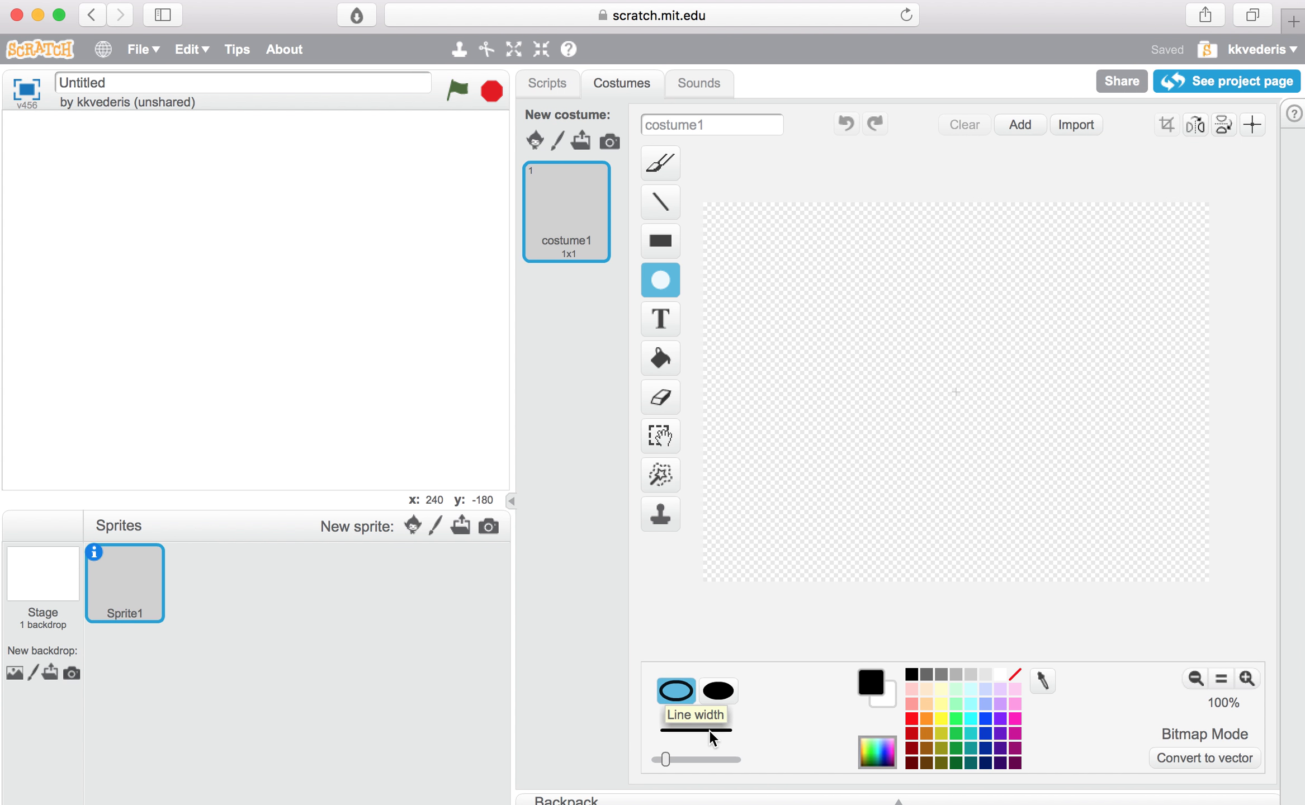
left_click(722, 695)
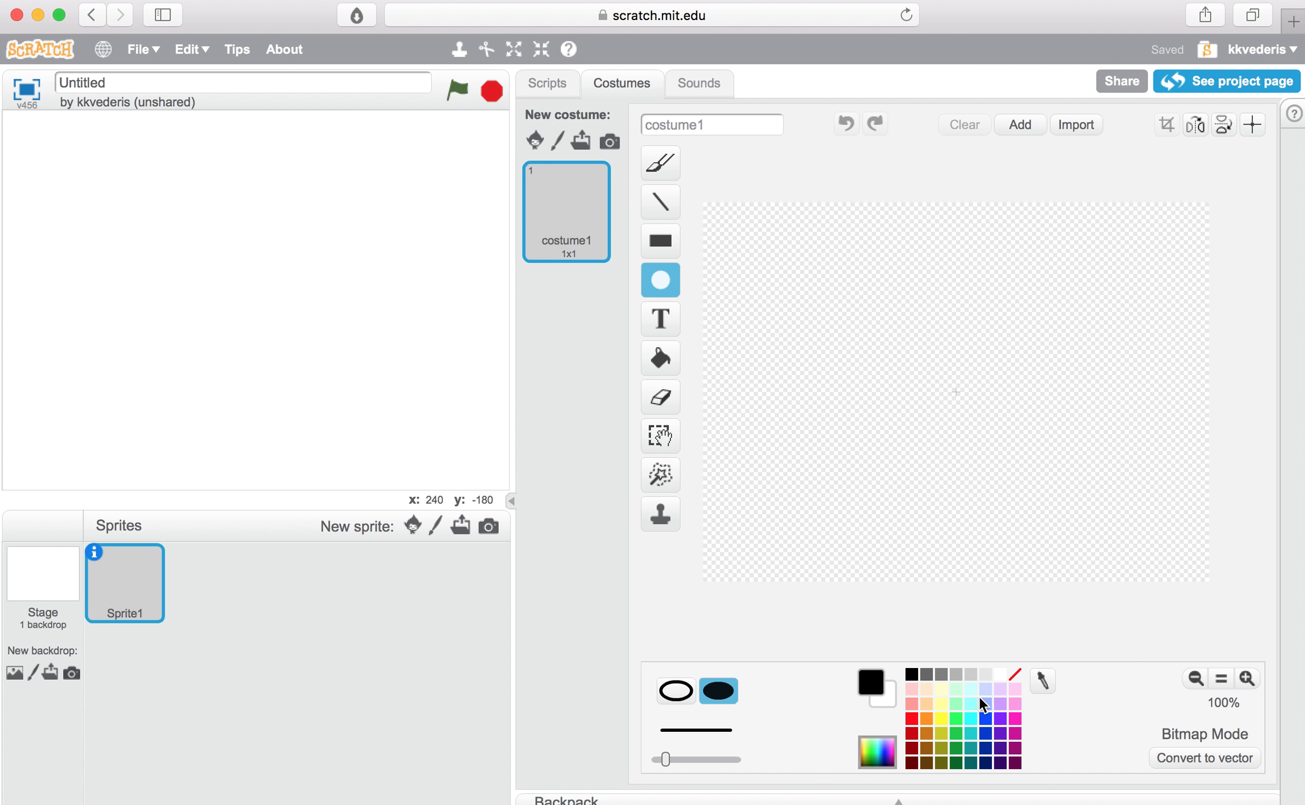
left_click(1001, 733)
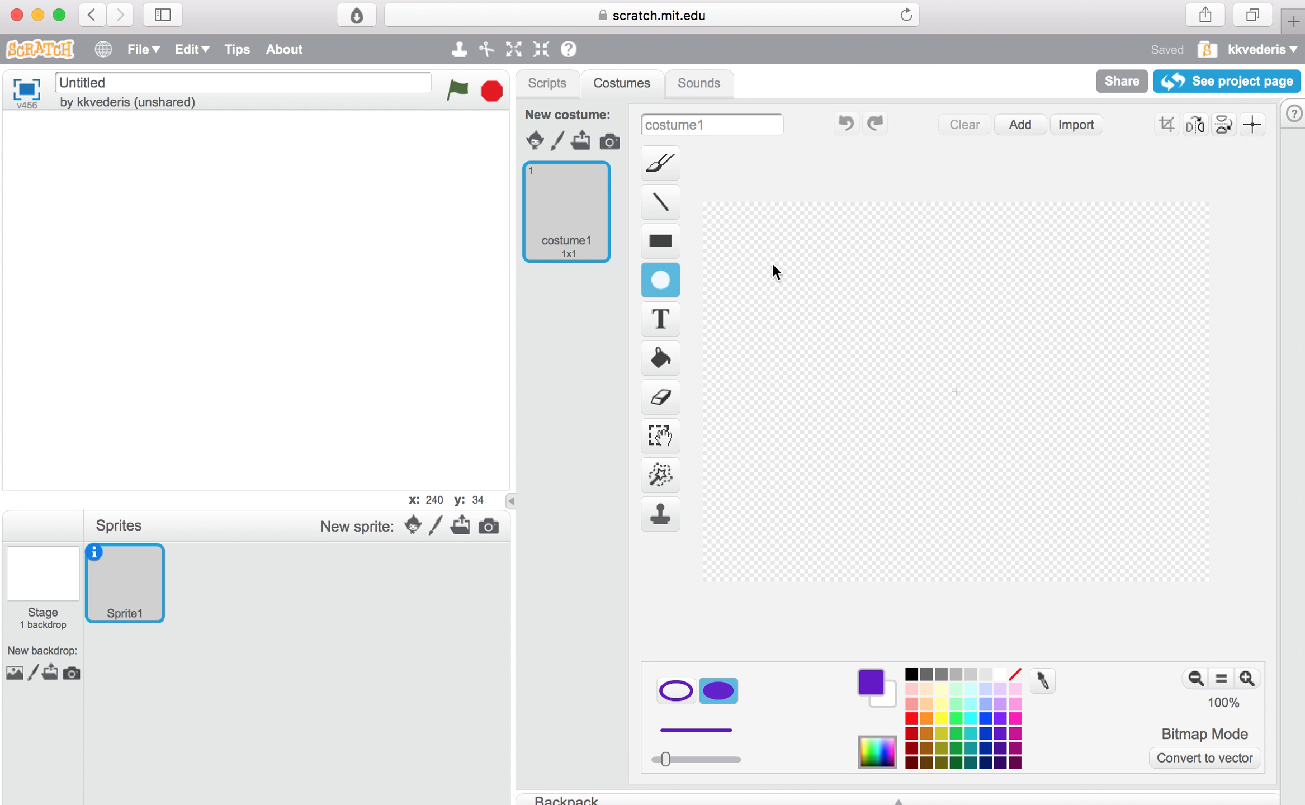
left_click_drag(772, 262, 1085, 549)
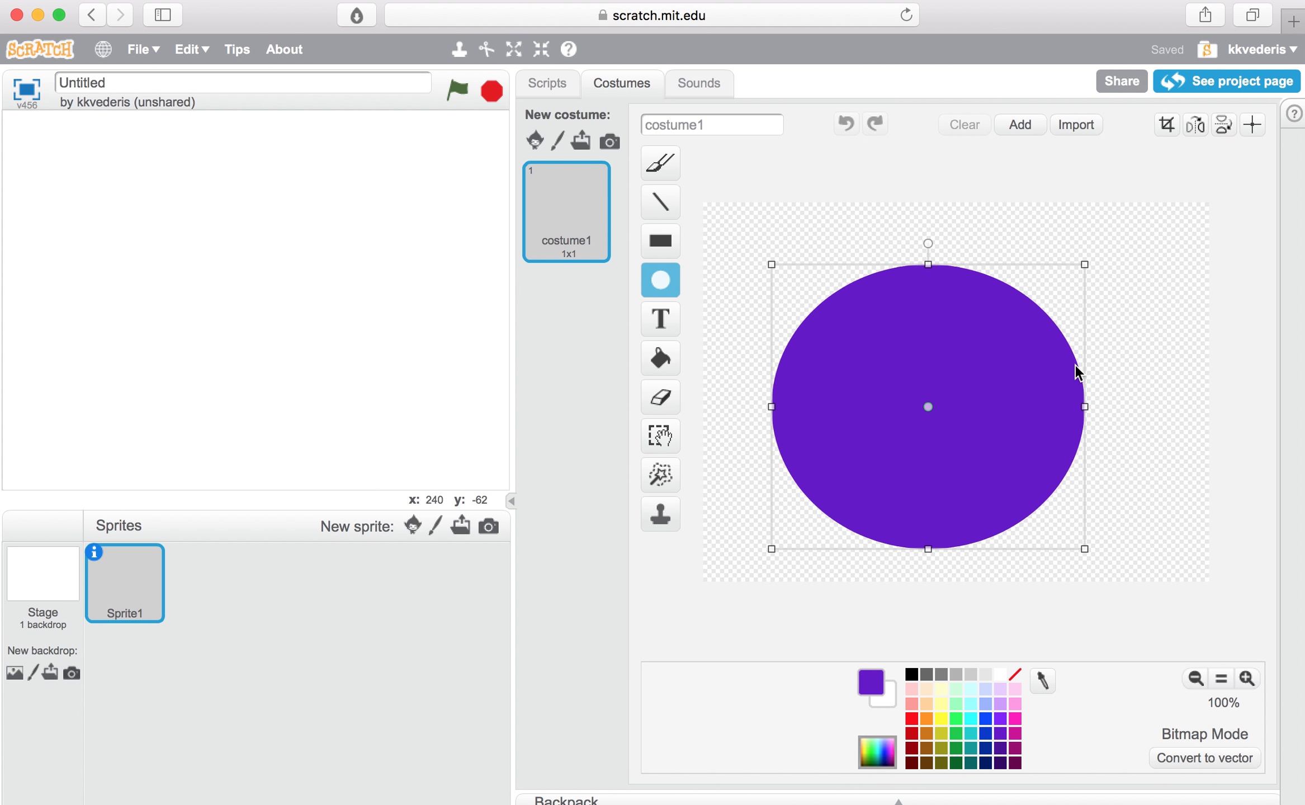
left_click_drag(1076, 263, 1102, 248)
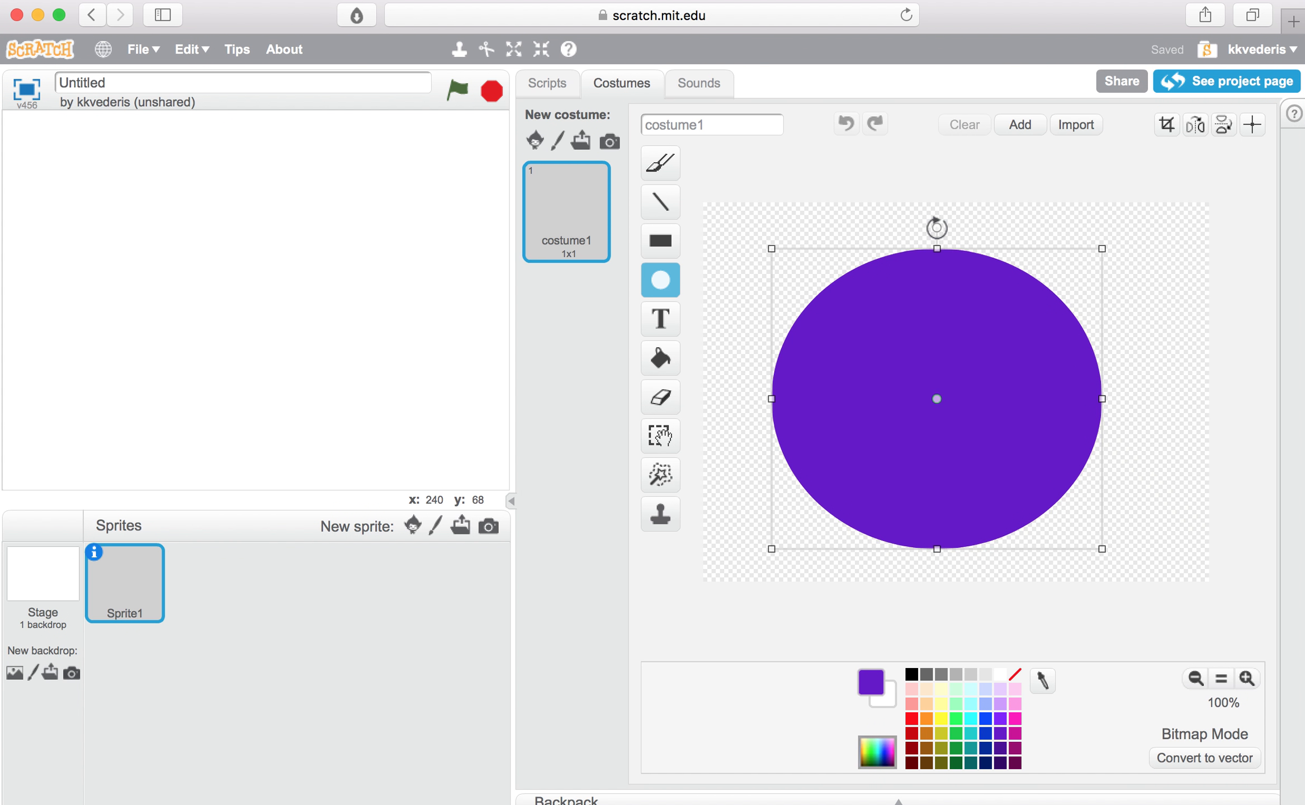
left_click_drag(936, 227, 934, 527)
left_click(313, 361)
mouse_move(313, 360)
left_mouse_down()
mouse_move(370, 366)
mouse_move(328, 387)
mouse_move(308, 282)
mouse_move(317, 367)
mouse_move(305, 357)
left_mouse_up()
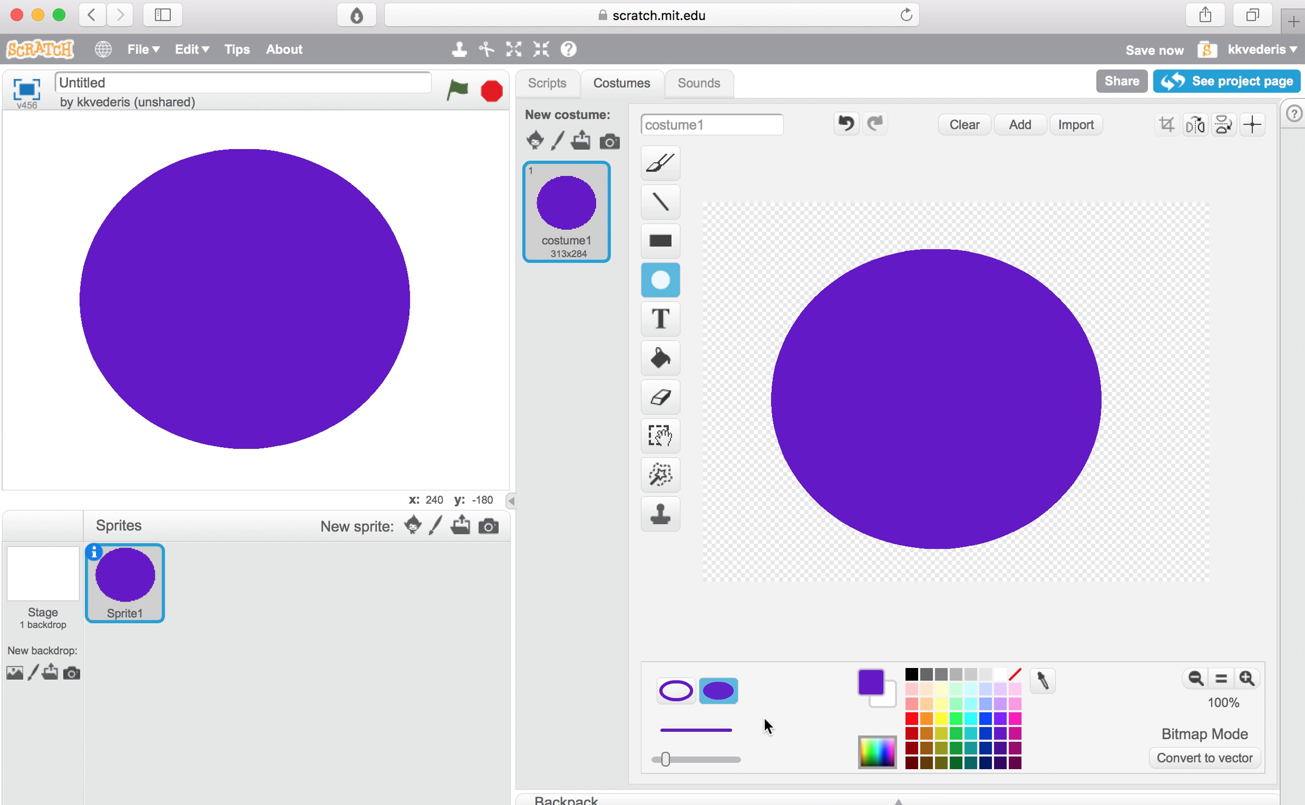
Step: Fill the ellipse with a purple radial gradient and recolor one inner ring with a horizontal purple-to-white gradient
left_click(660, 358)
left_click(720, 722)
left_click(949, 430)
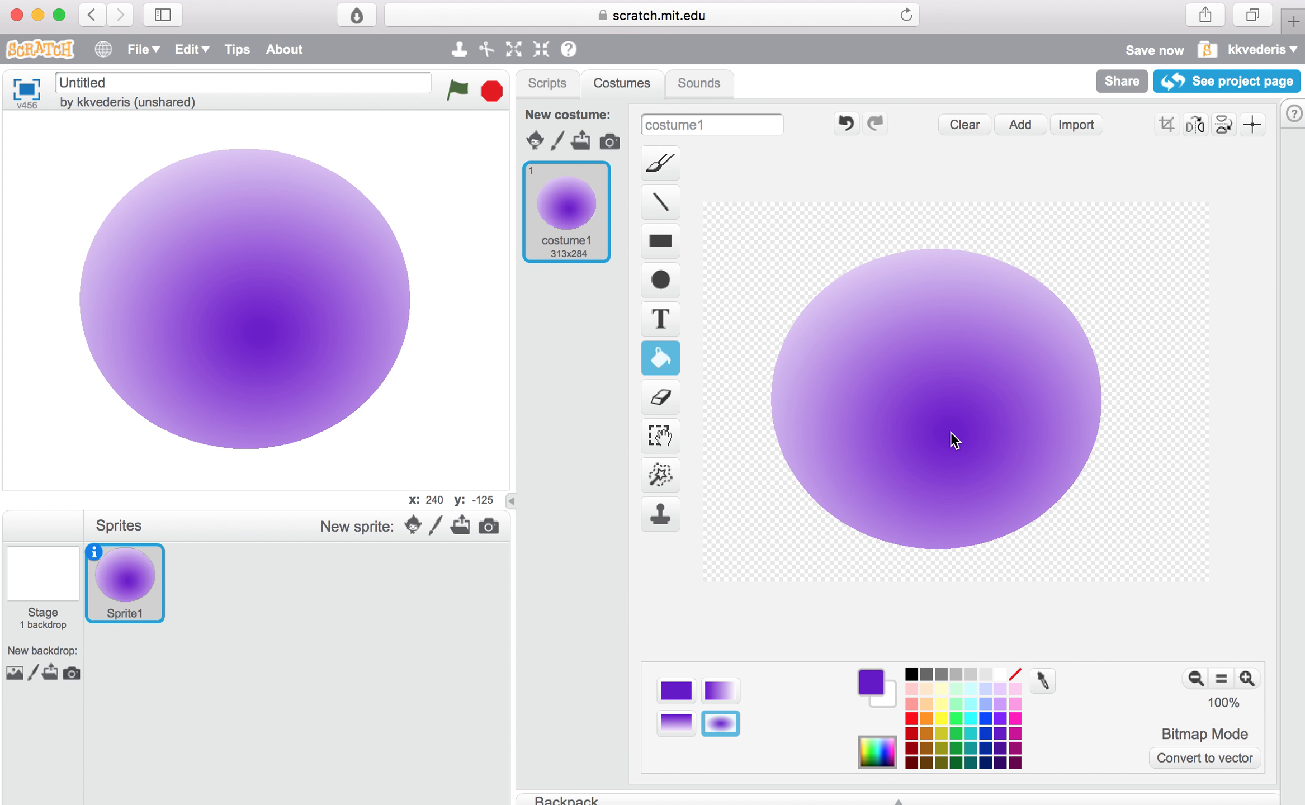
left_click(722, 691)
left_click(869, 464)
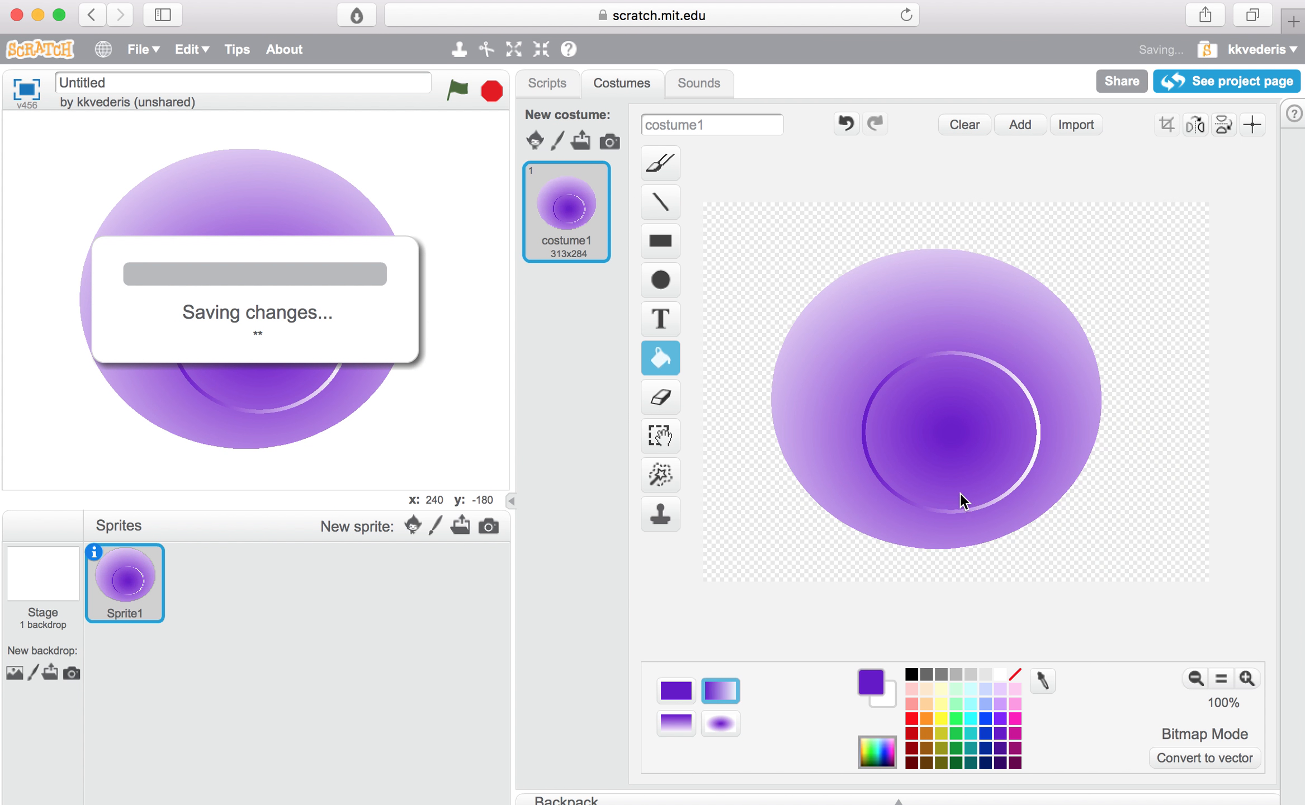
Step: Fill the planet's center dot and three of its rings with a horizontal light pink-to-white gradient
left_click(1017, 704)
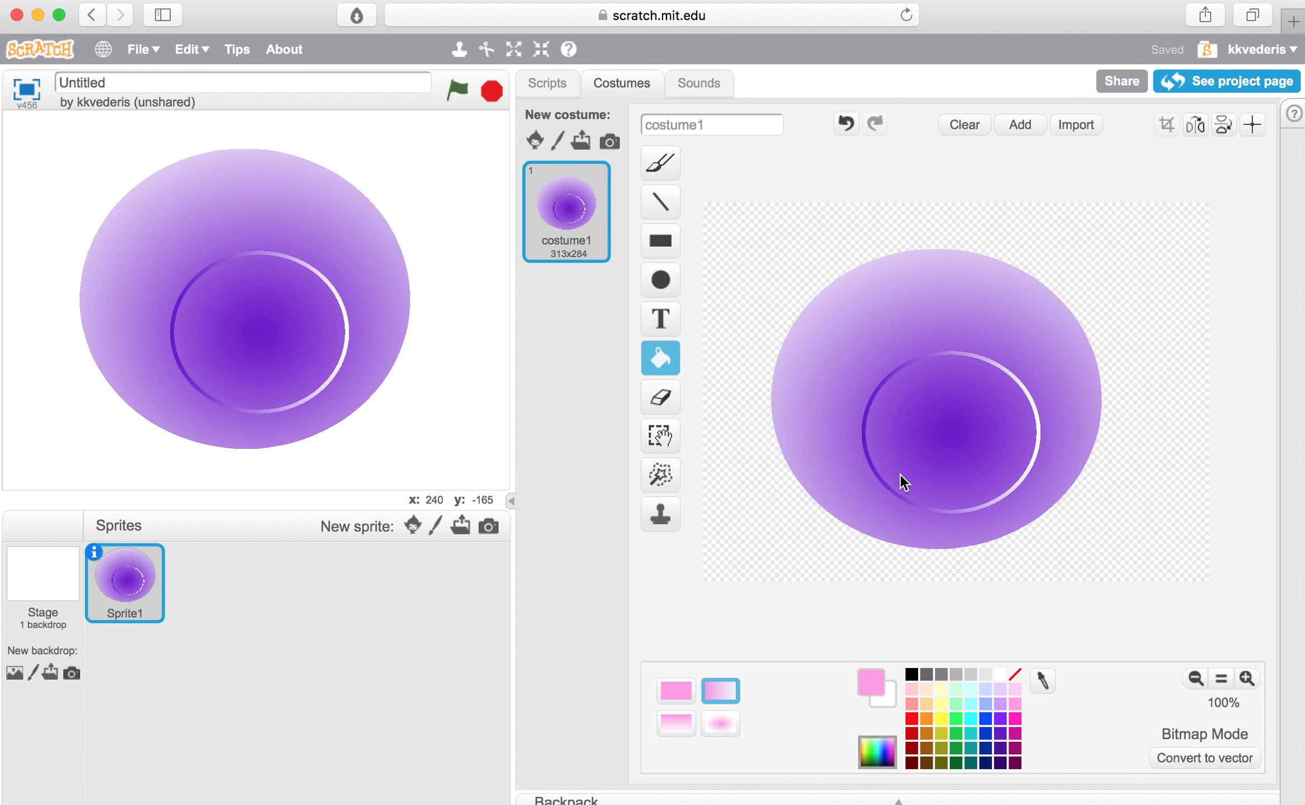
left_click(944, 426)
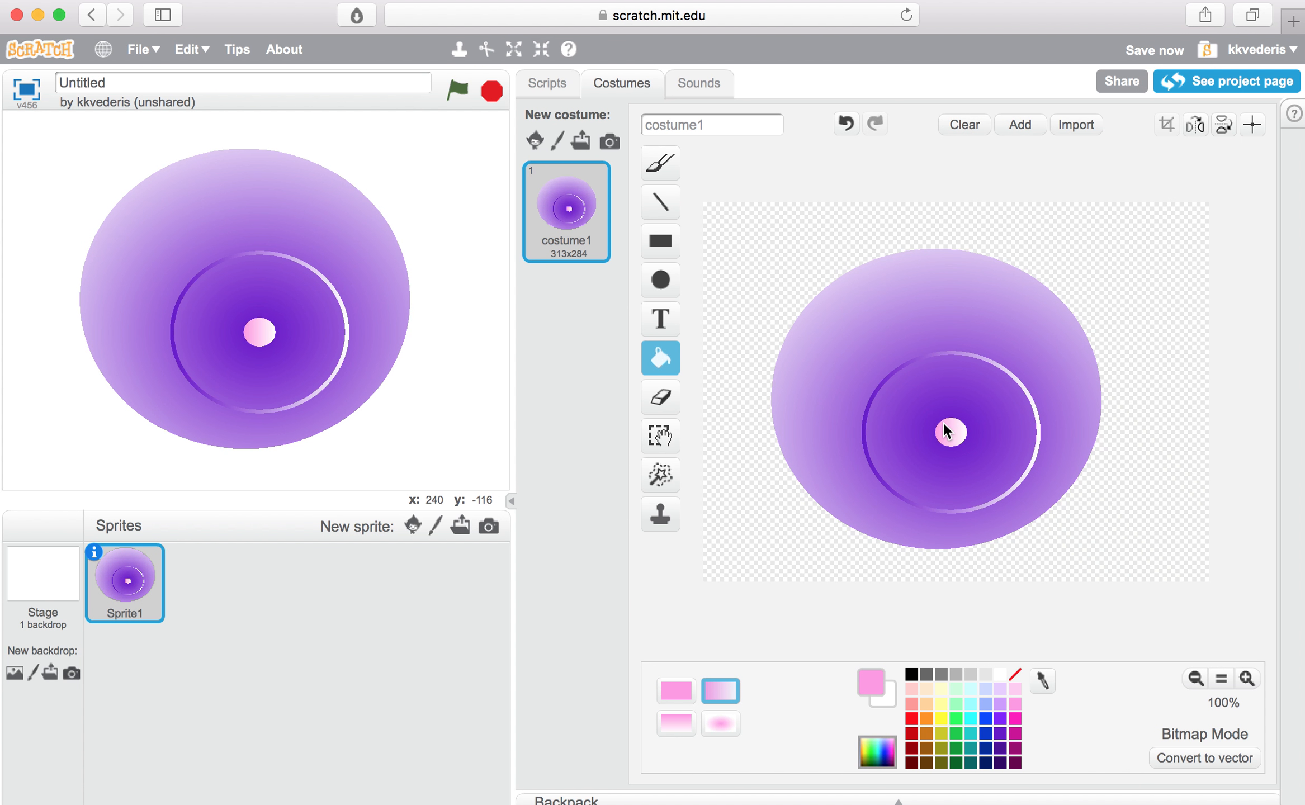
left_click(906, 391)
left_click(845, 313)
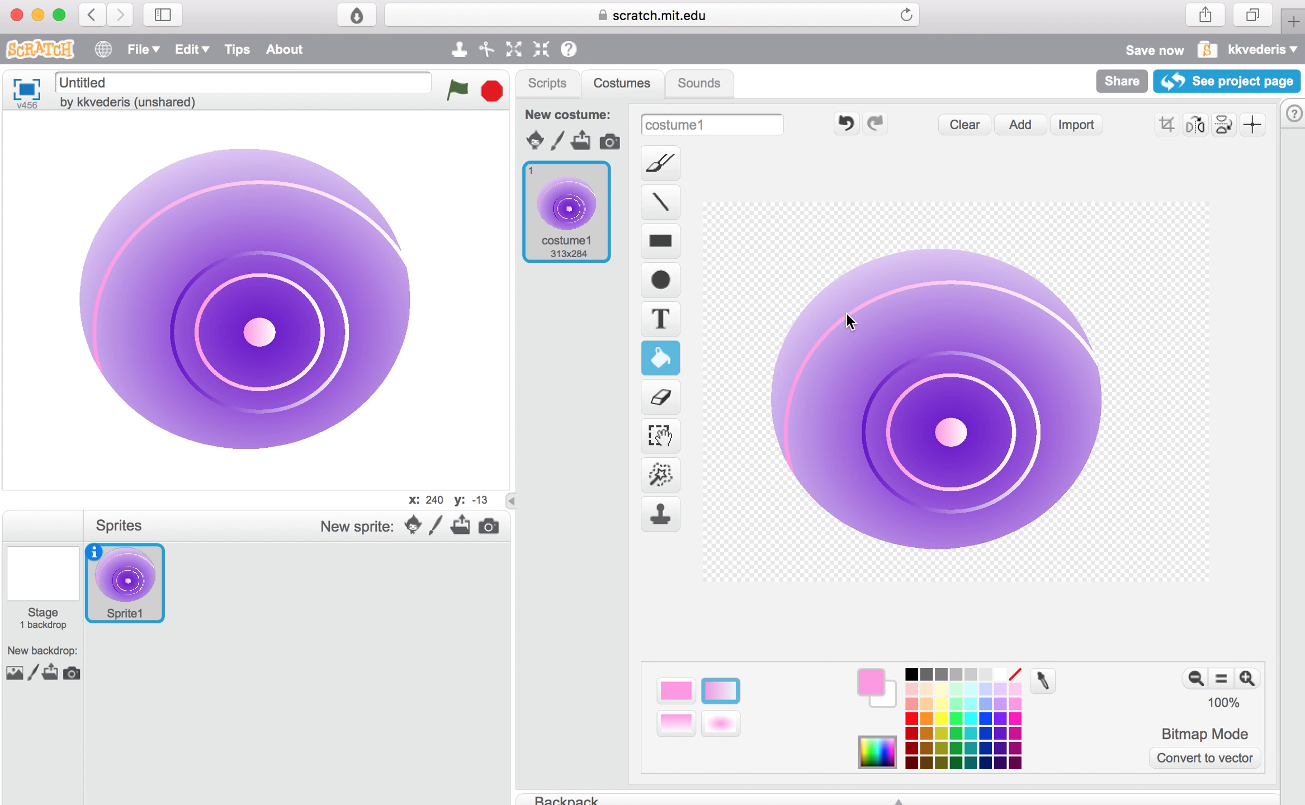
left_click(883, 344)
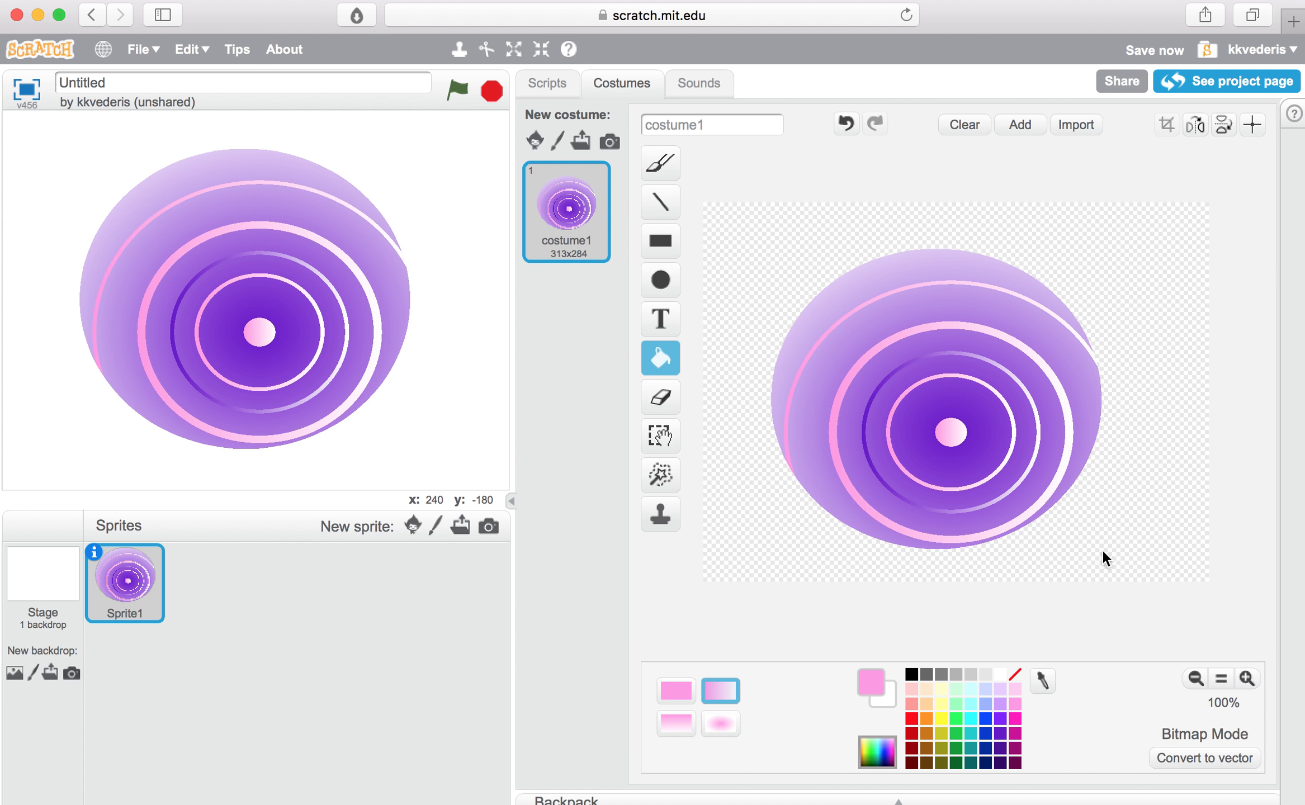
Step: Fill four more rings, from near the center to the upper edge, with a horizontal light cyan-to-white gradient
left_click(970, 704)
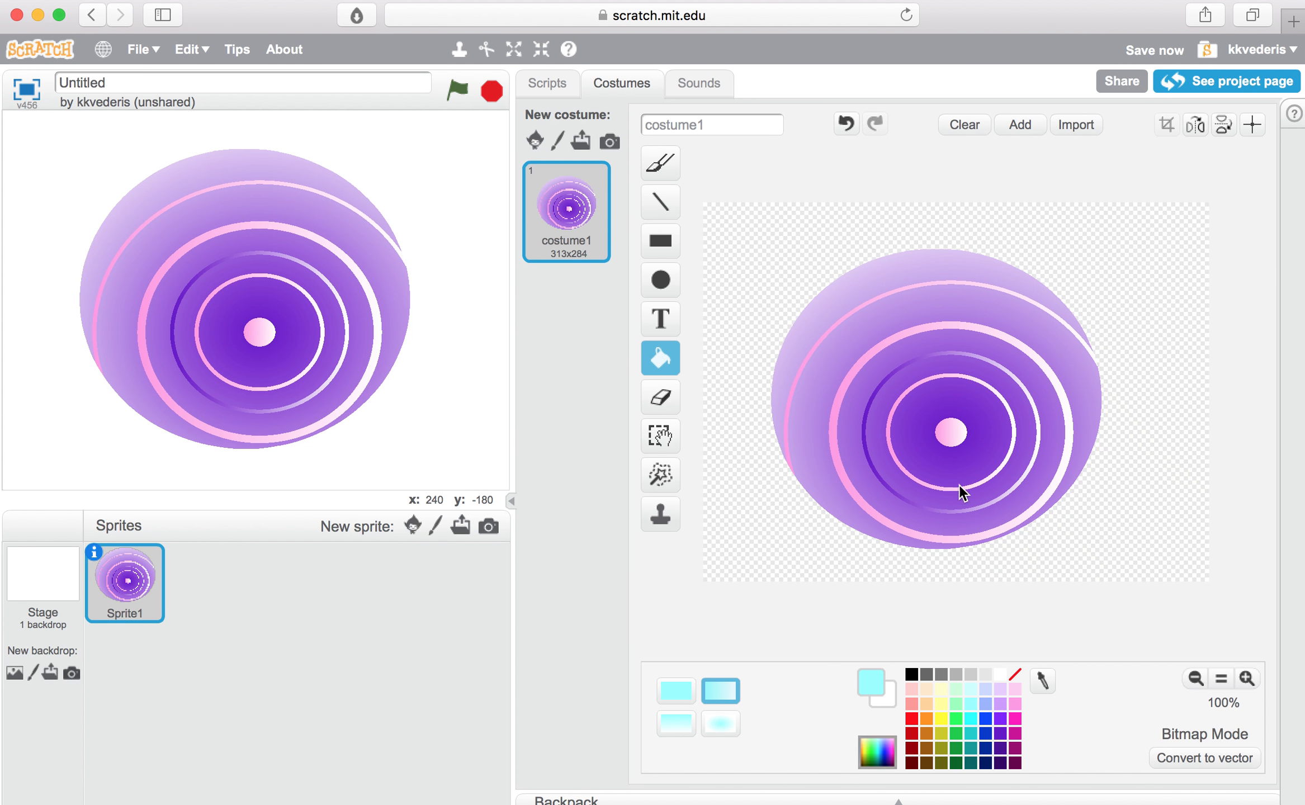
left_click(959, 464)
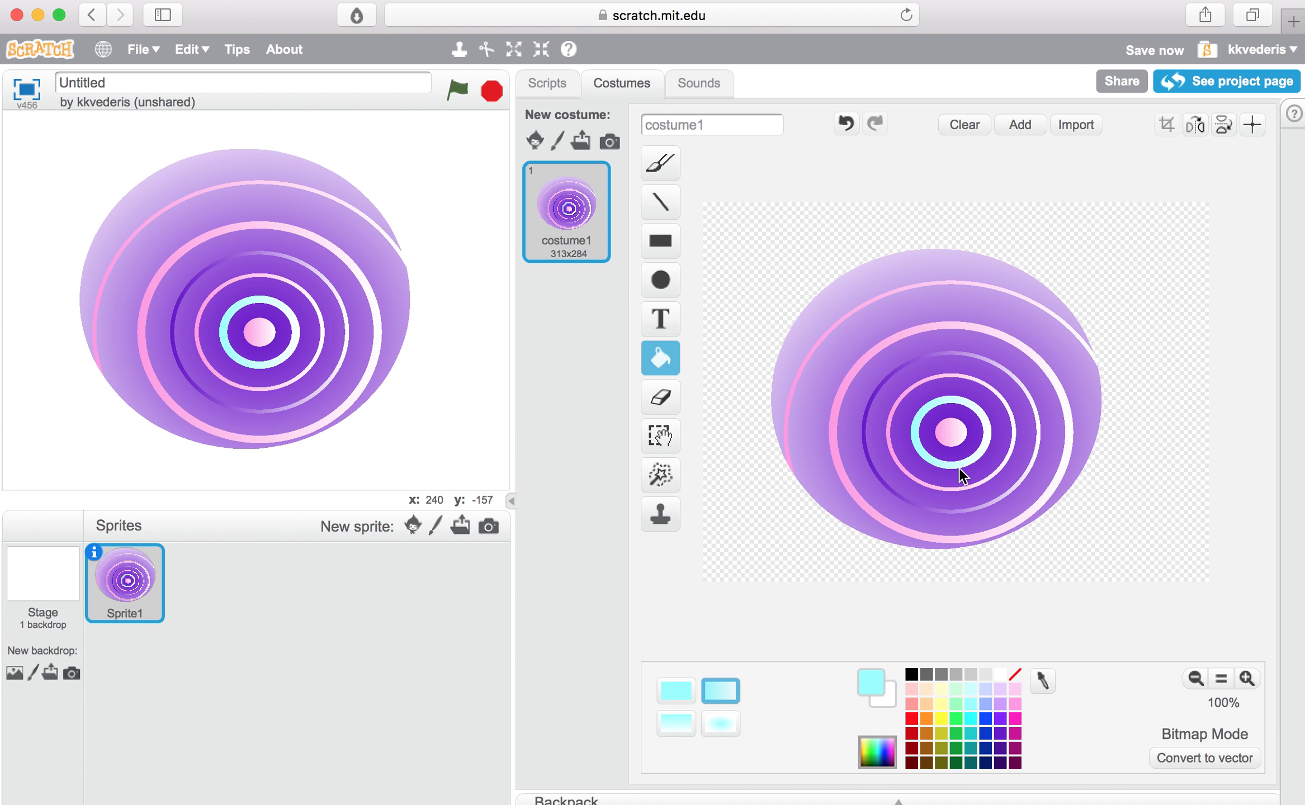
left_click(962, 522)
left_click(817, 408)
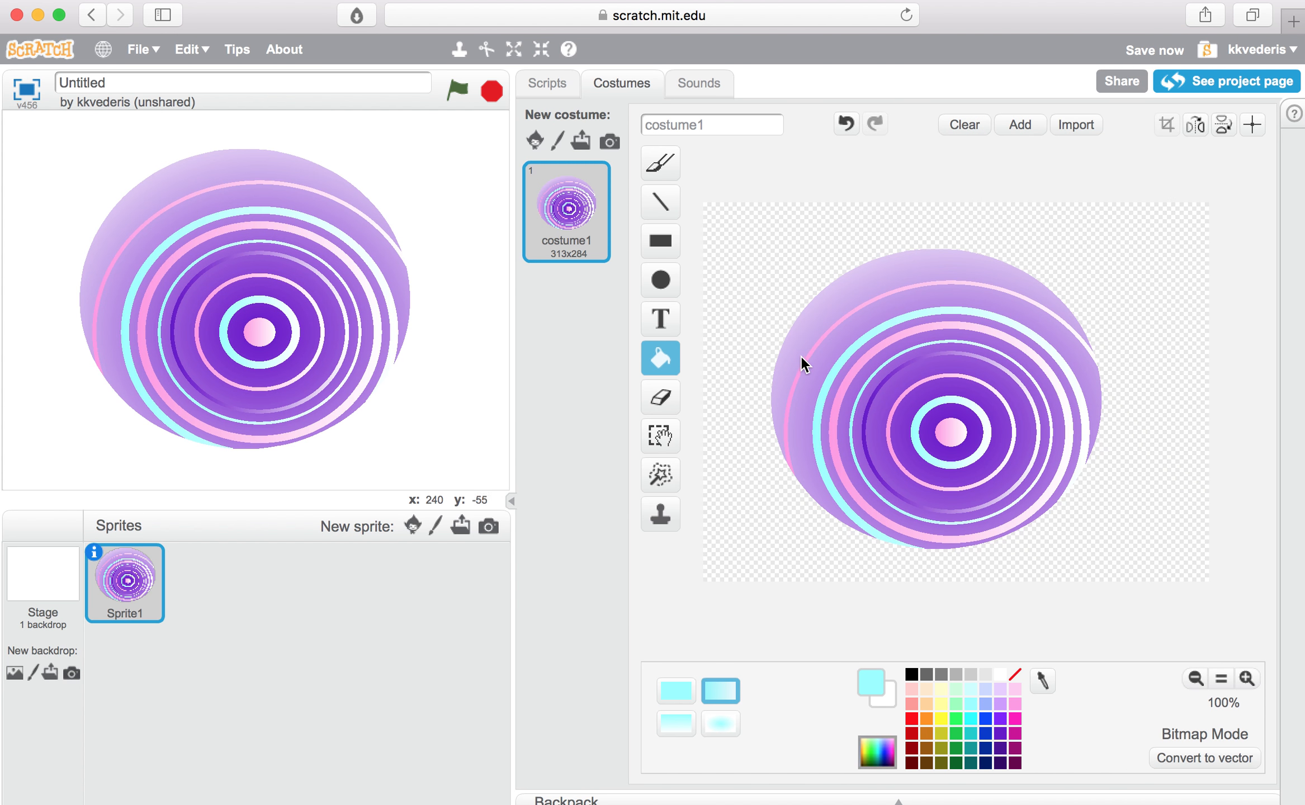
left_click(801, 323)
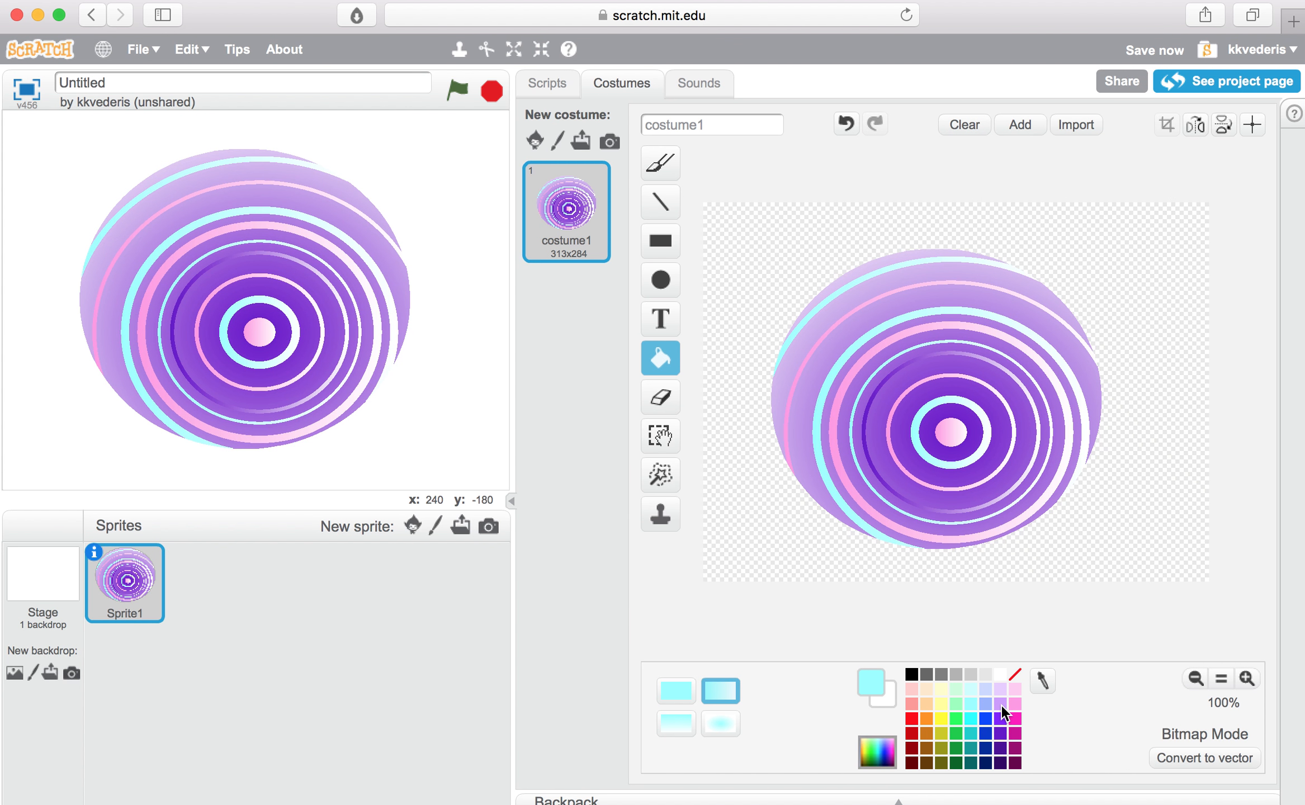
Step: Fill six of the remaining purple bands across the planet with a horizontal blue-to-white gradient
left_click(984, 719)
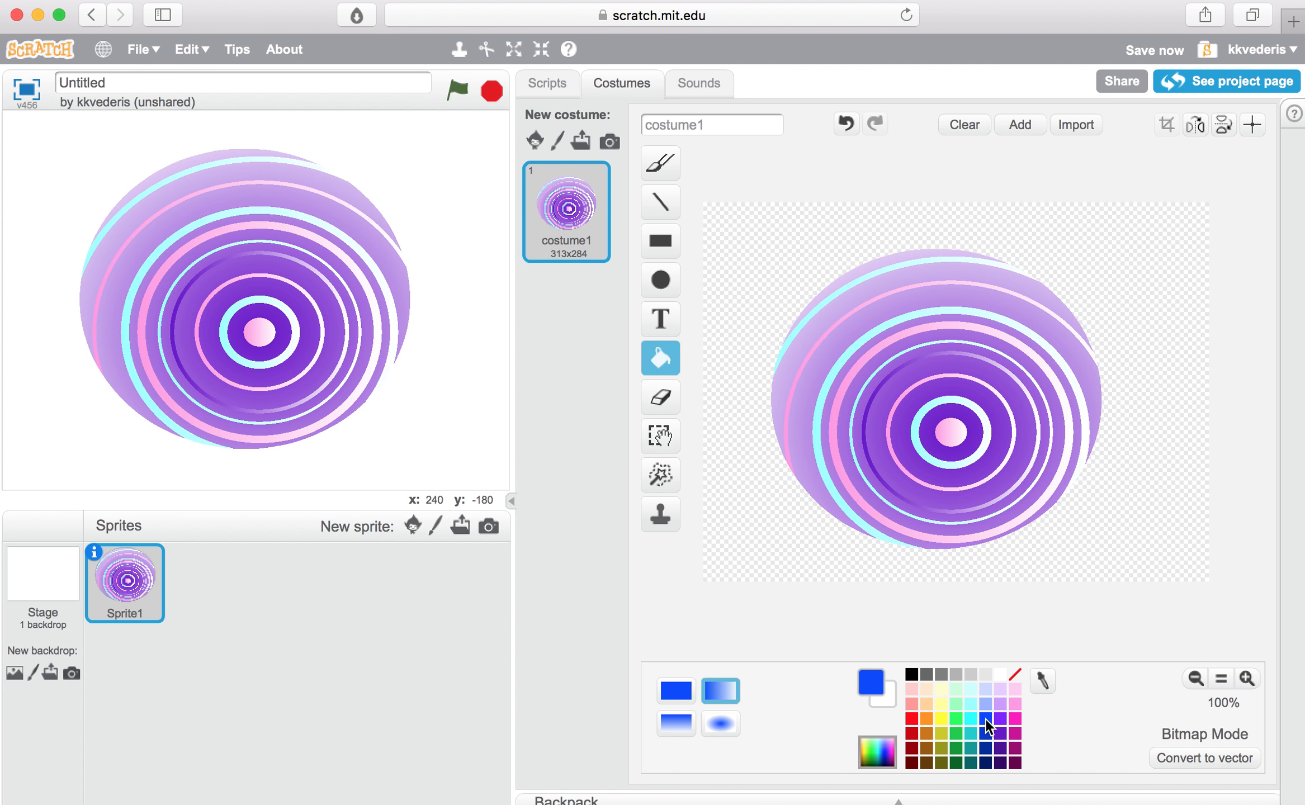
left_click(923, 470)
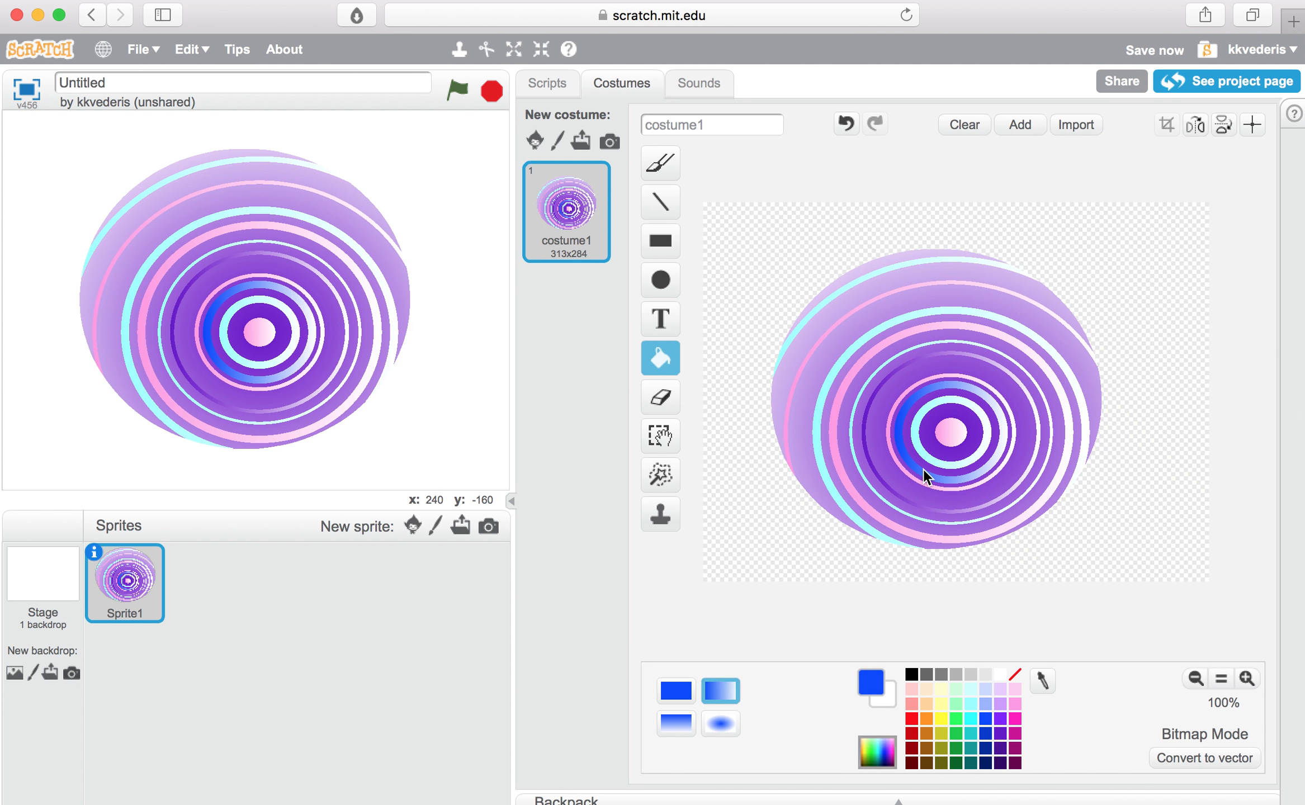
left_click(885, 474)
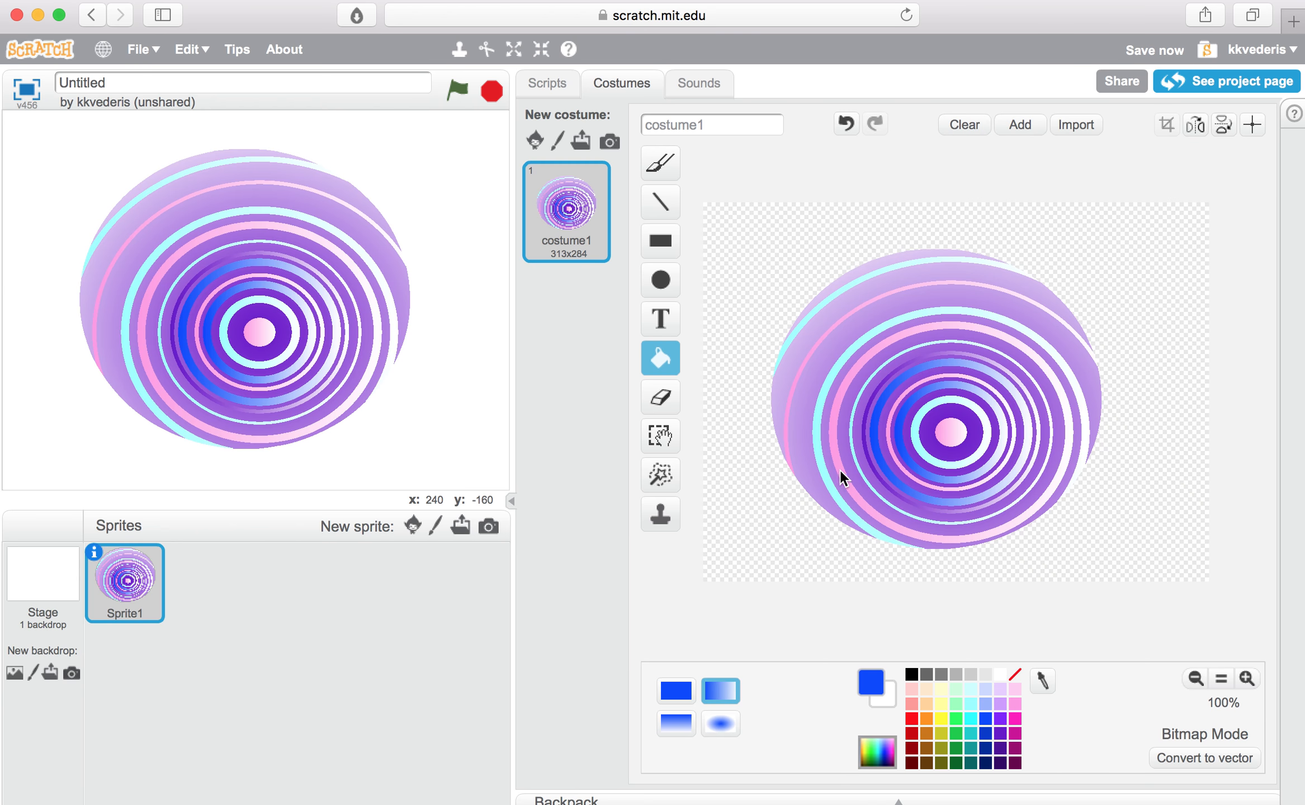
left_click(803, 477)
left_click(778, 387)
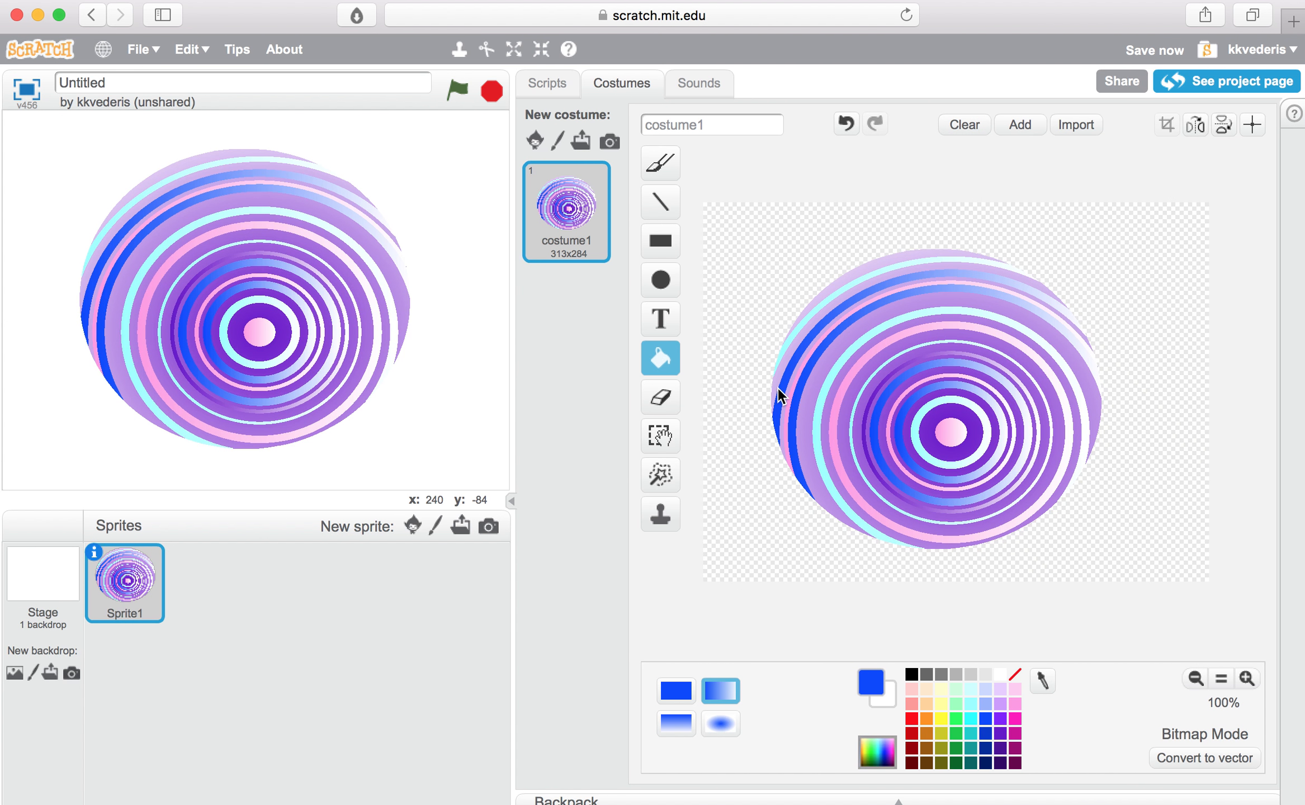
left_click(880, 264)
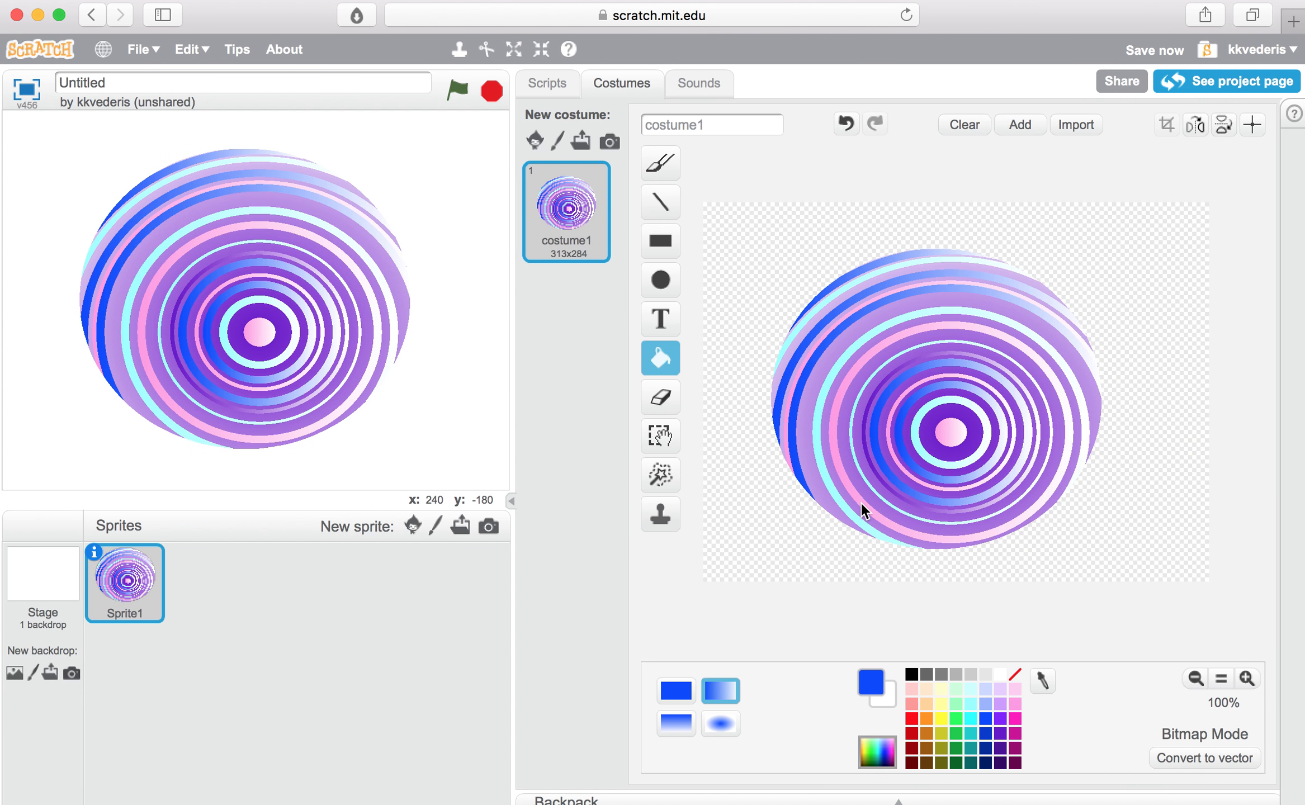
left_click(826, 460)
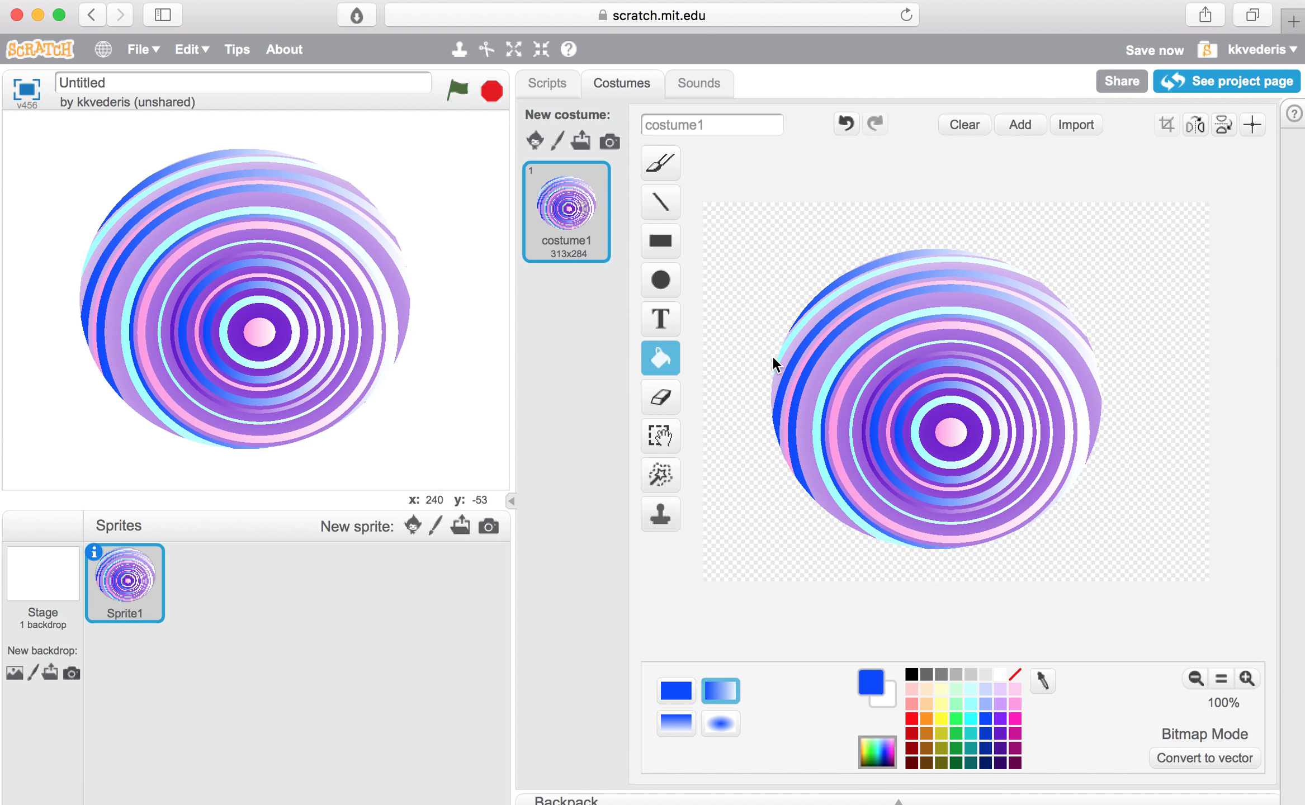
left_click(672, 204)
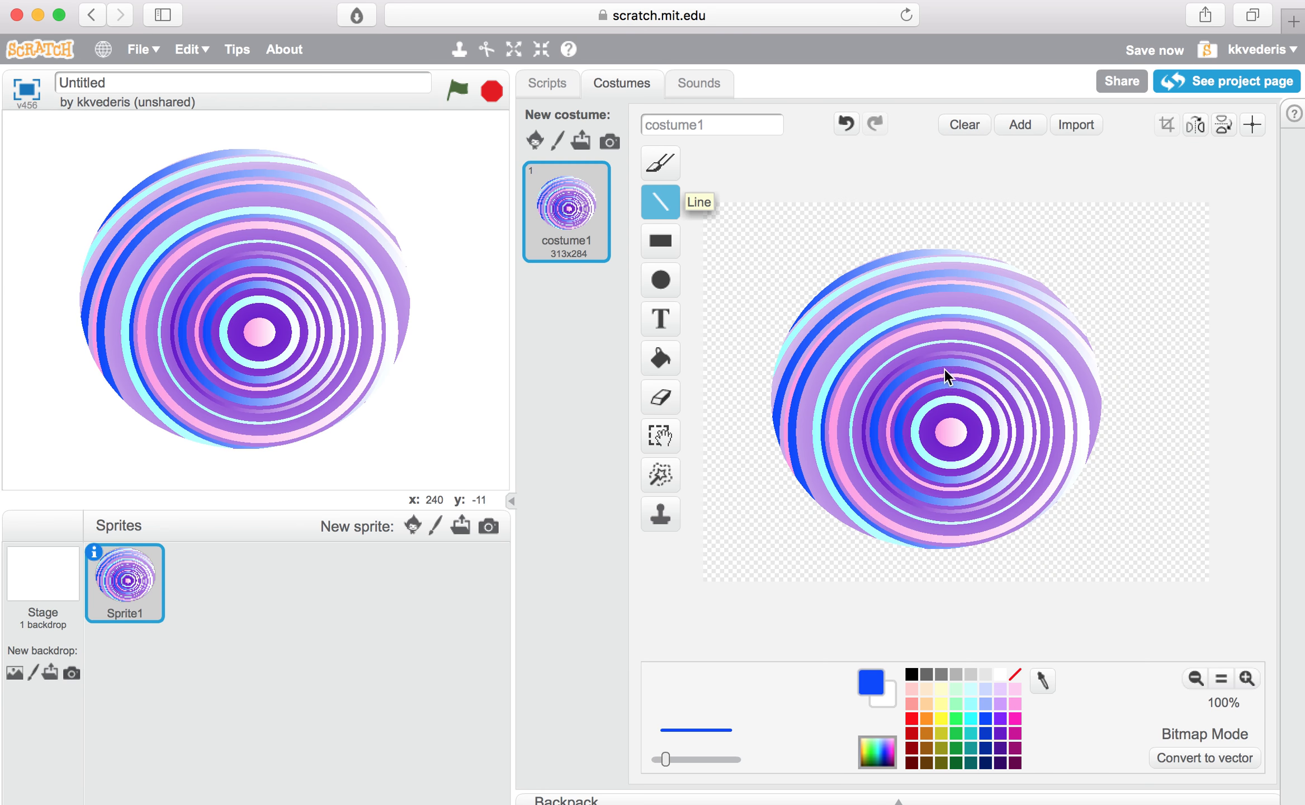
mouse_move(903, 246)
left_mouse_down()
mouse_move(1061, 279)
mouse_move(1196, 296)
mouse_move(1207, 286)
left_mouse_up()
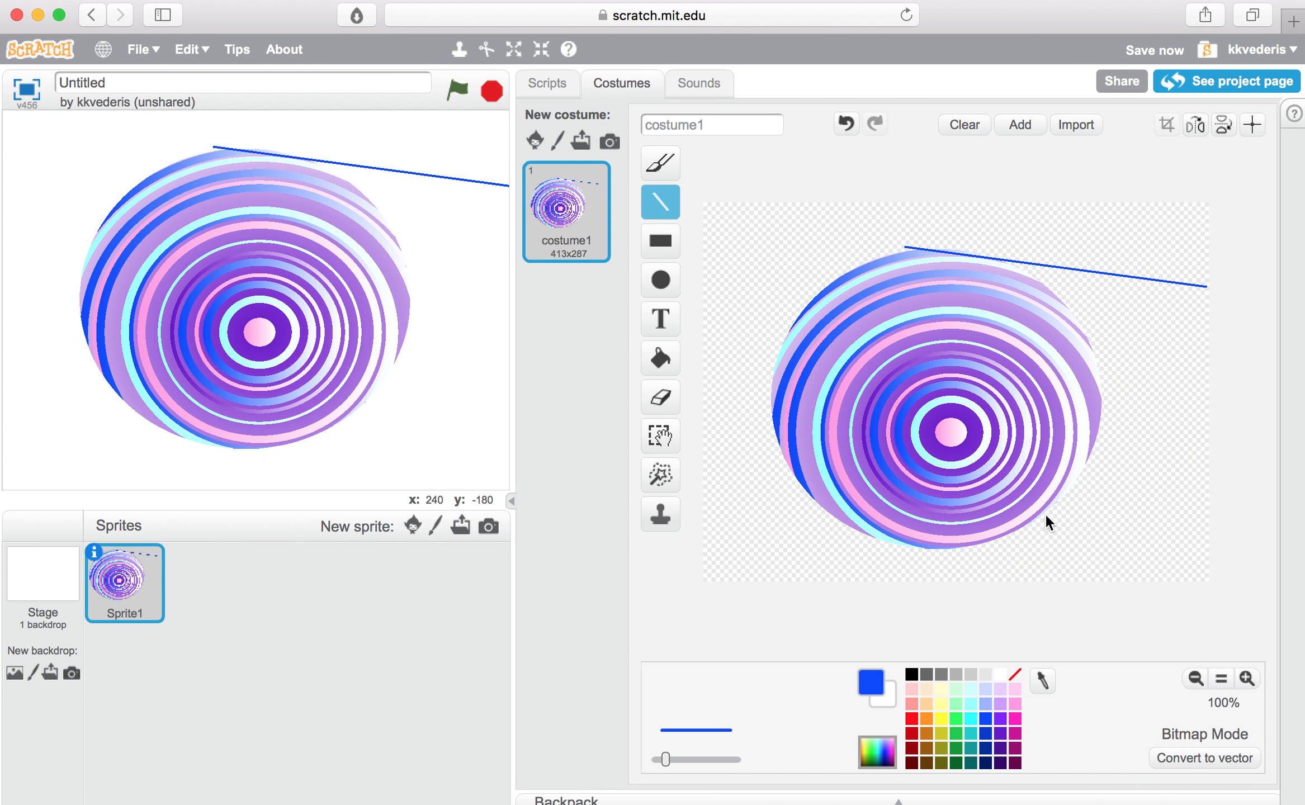
left_click_drag(1043, 511, 1203, 286)
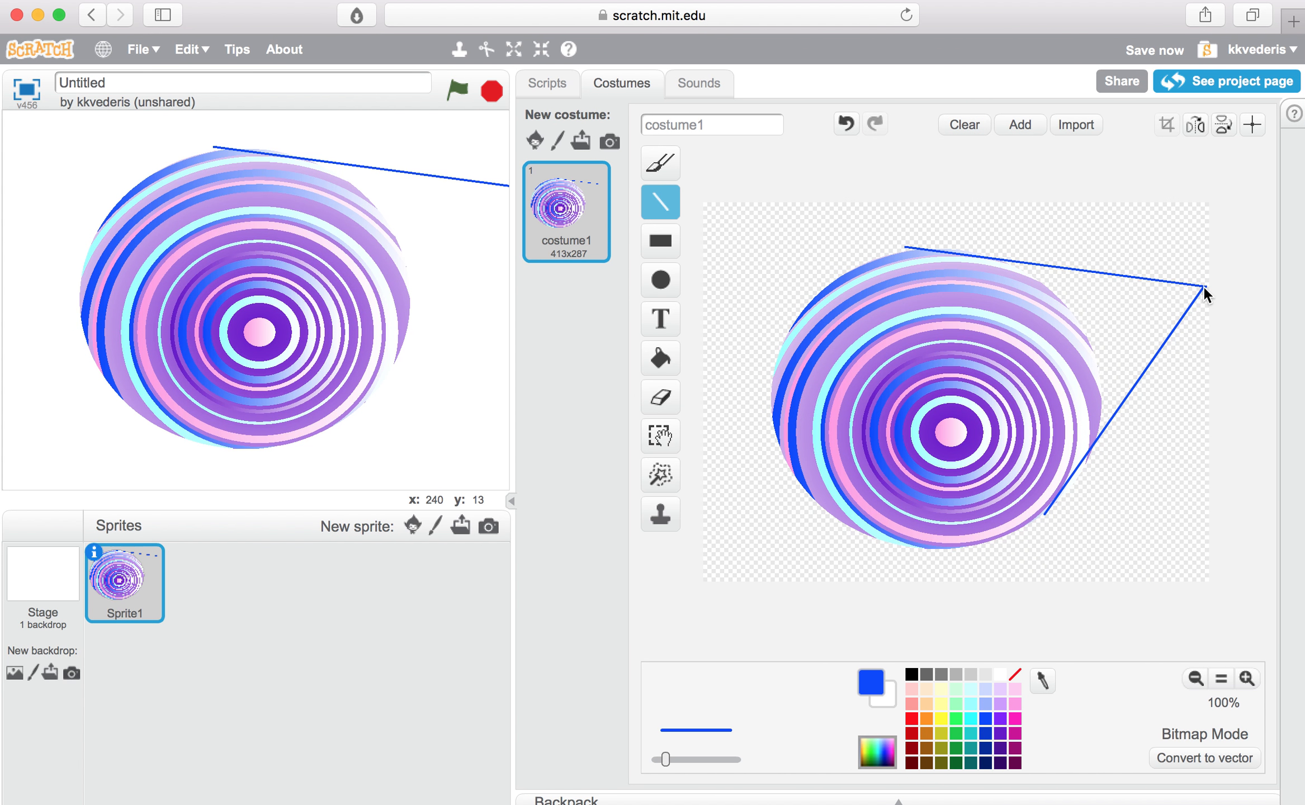
left_click(659, 351)
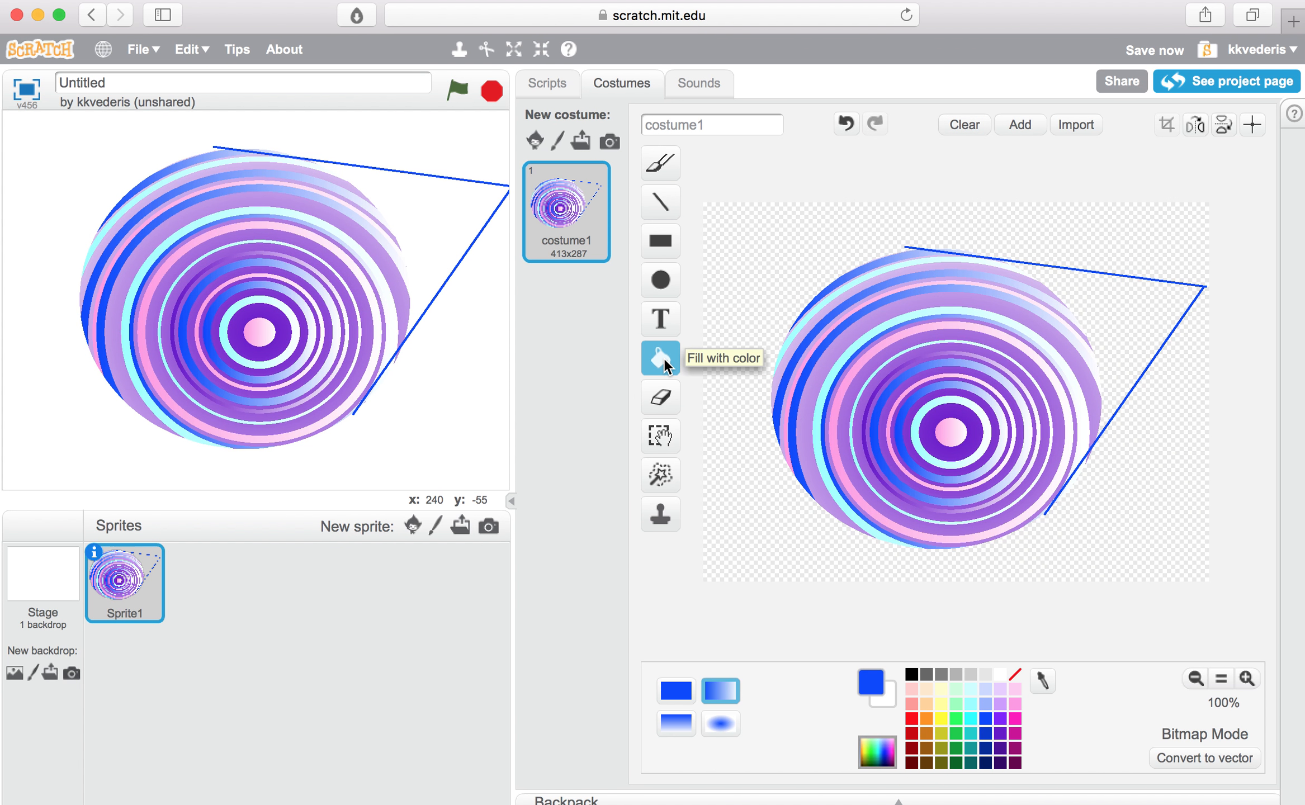
left_click(1114, 318)
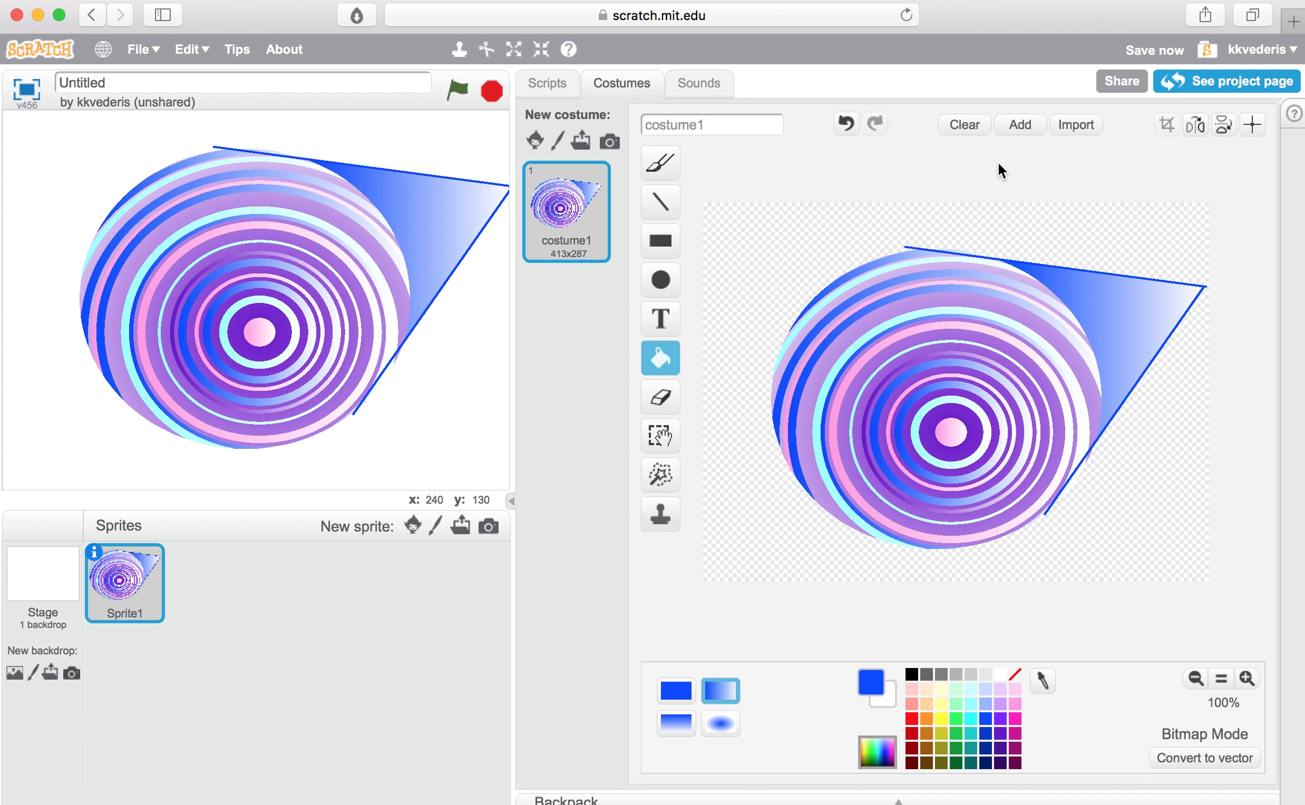
left_click(845, 124)
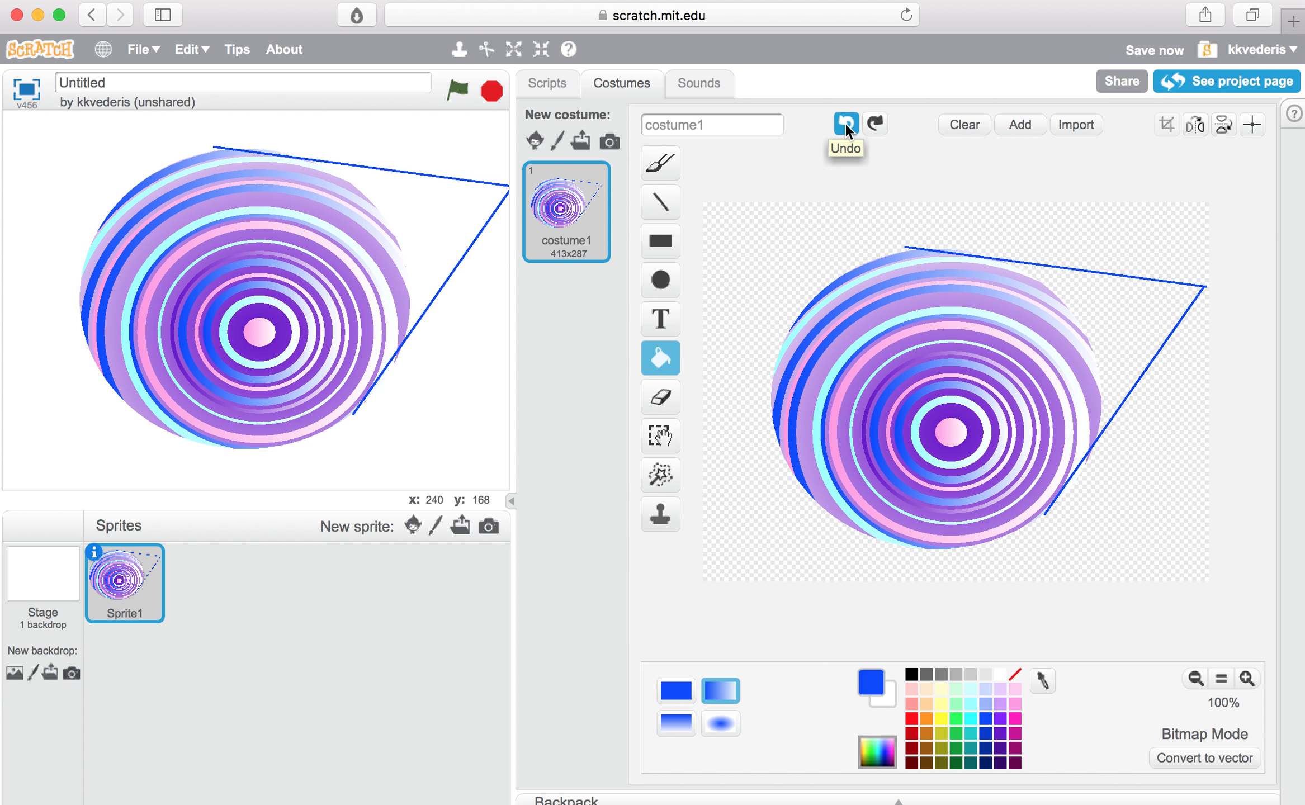
left_click(845, 123)
left_click(845, 123)
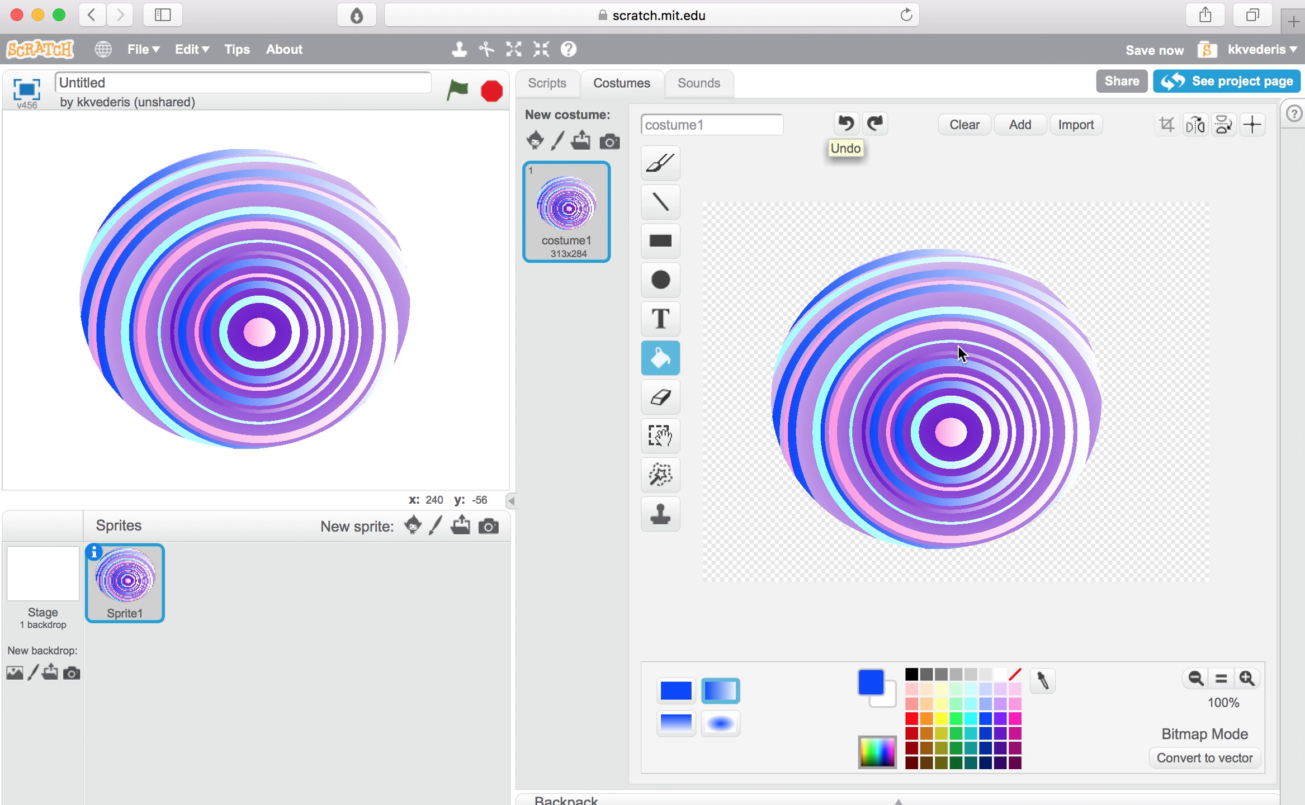
Step: Rename the costume as "Radical Planet"
left_click(719, 126)
key("BackSpace")
key("BackSpace")
key("BackSpace")
key("BackSpace")
key("BackSpace")
key("BackSpace")
key("BackSpace")
key("BackSpace")
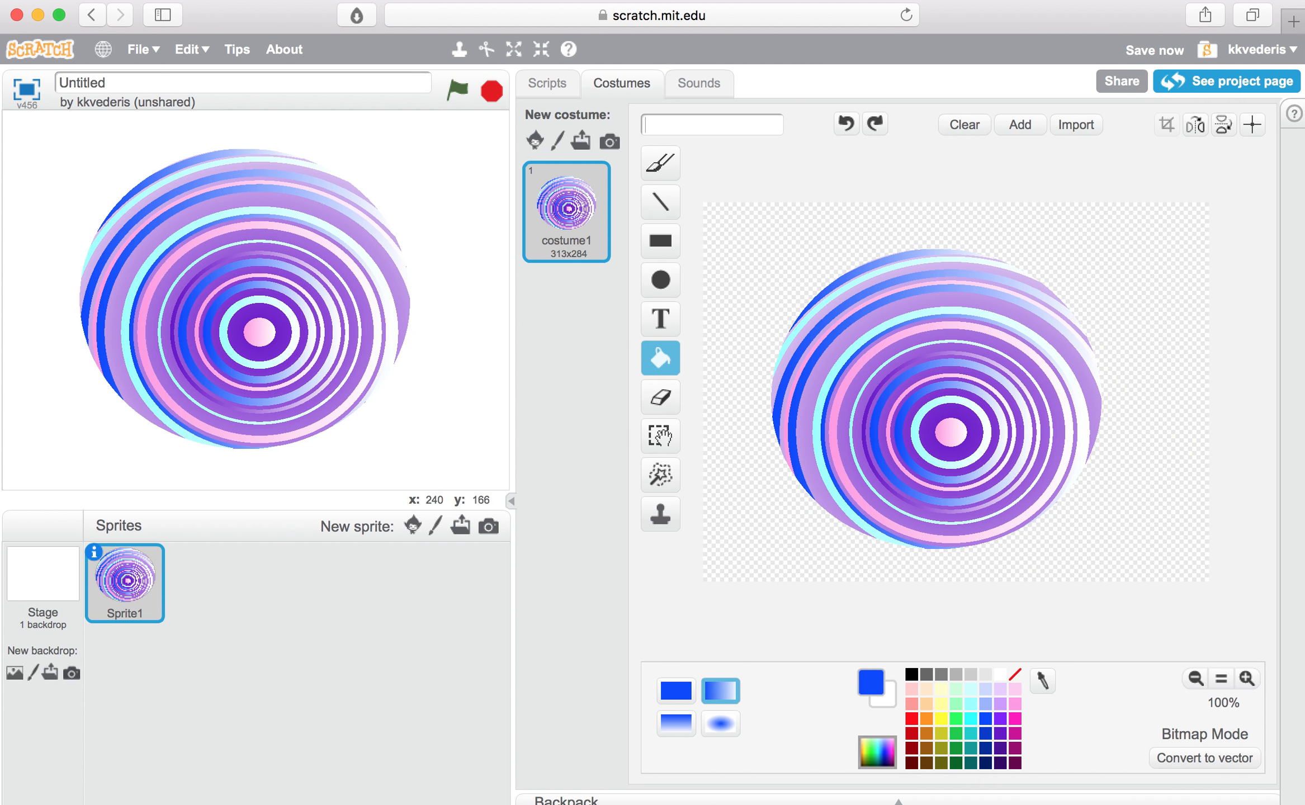
type("Radical Planet")
left_click(574, 379)
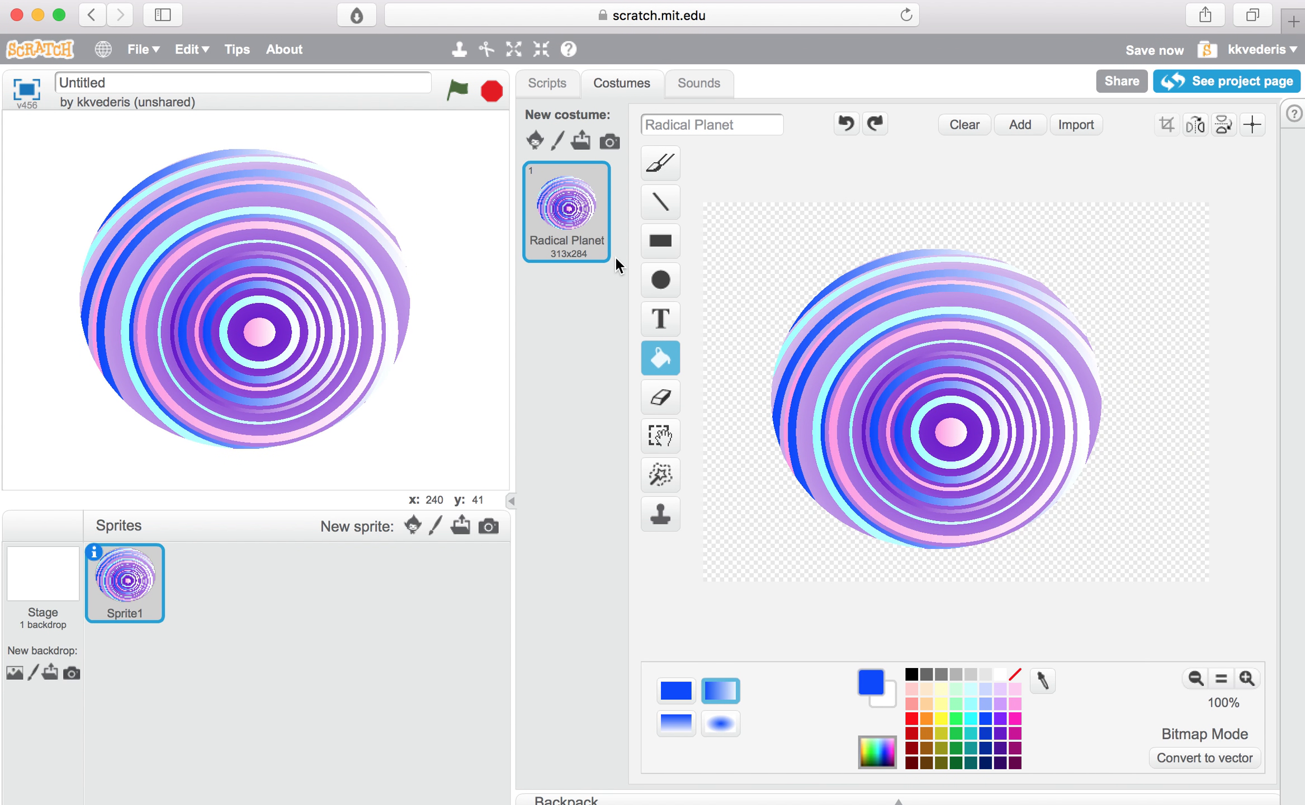
Step: Rename the untitled project as "Planet Exemplar"
left_click(115, 84)
key("BackSpace")
key("BackSpace")
key("BackSpace")
key("BackSpace")
key("BackSpace")
key("BackSpace")
key("BackSpace")
key("BackSpace")
left_click(225, 82)
key("BackSpace")
key("BackSpace")
key("BackSpace")
key("BackSpace")
key("BackSpace")
key("BackSpace")
key("BackSpace")
key("BackSpace")
type("Planet Exemplar")
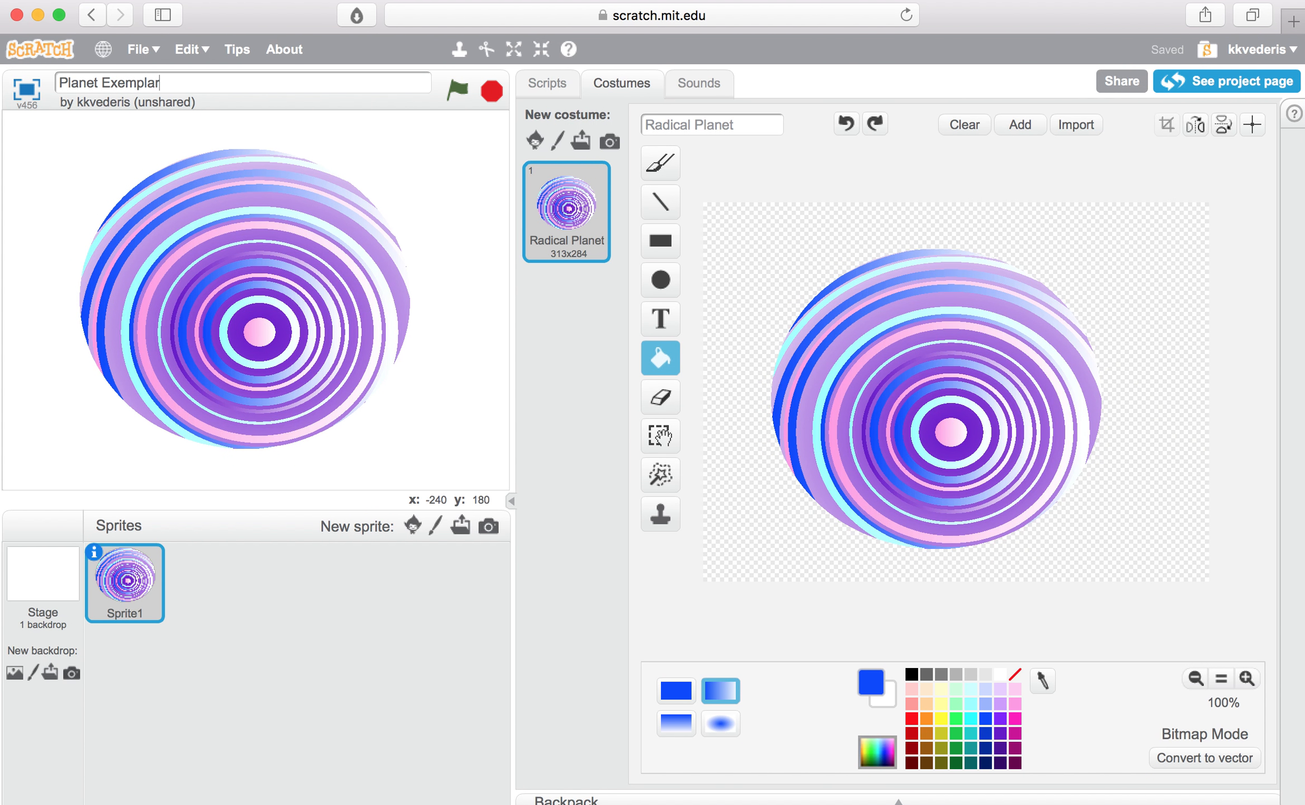
Step: Save the project as a copy and open the stage's backdrop for editing
left_click(146, 50)
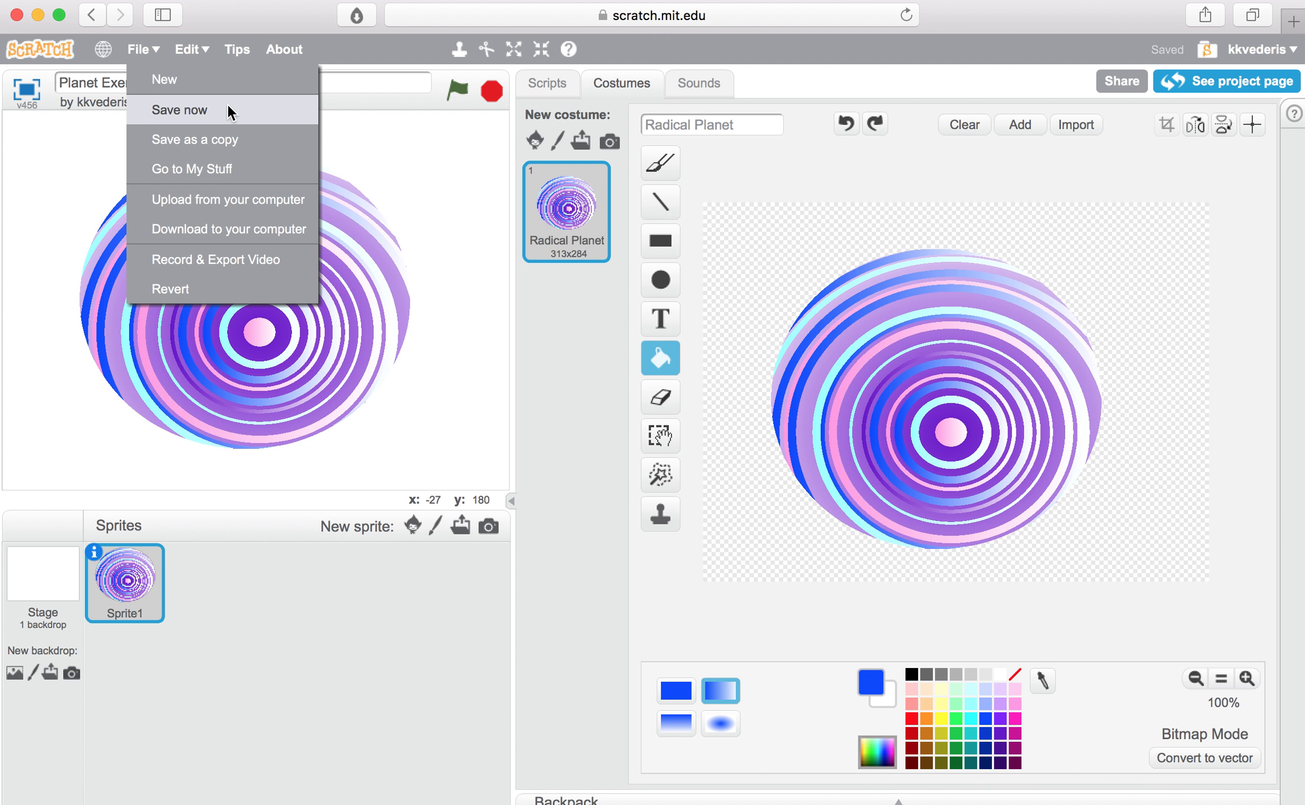
left_click(227, 140)
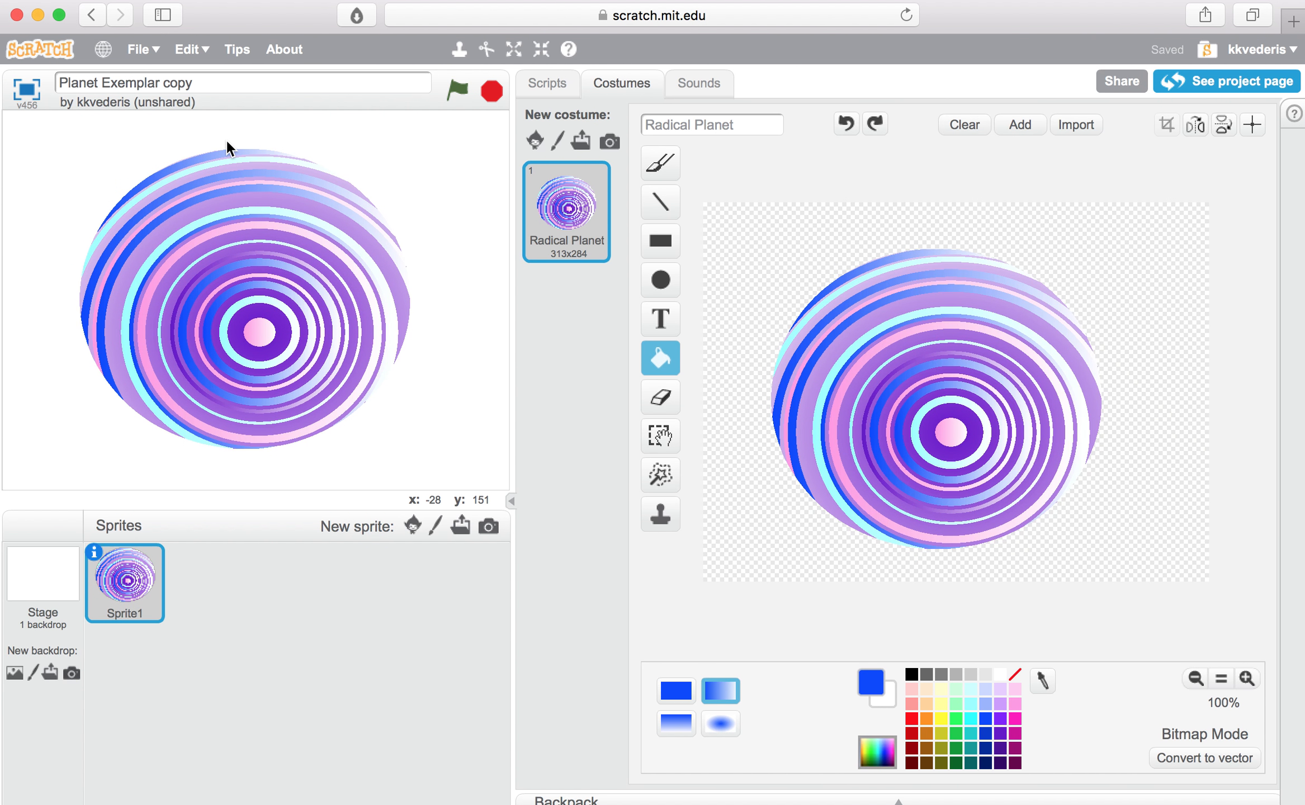
left_click(213, 83)
left_click(41, 573)
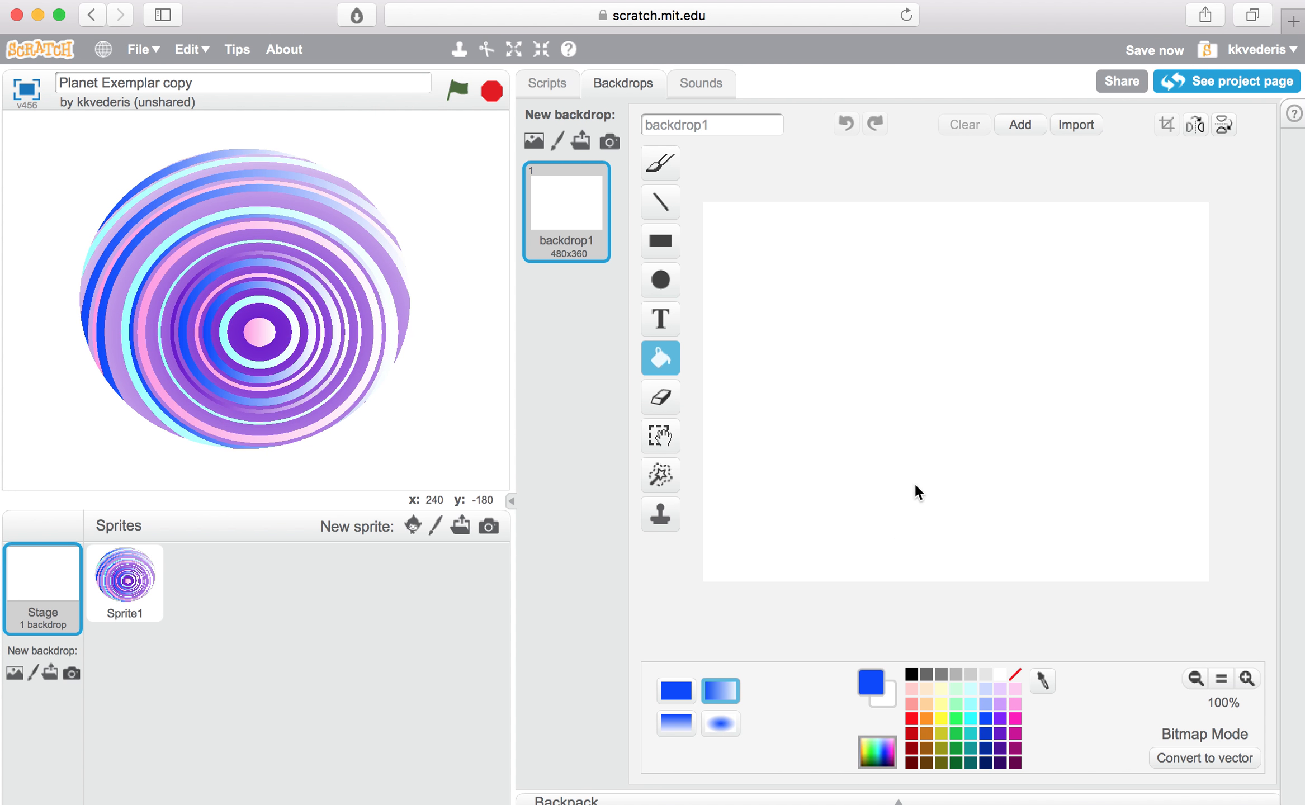
Step: Try a horizontal blue-to-white gradient with five yellow gradient stripes on the blank backdrop, and clear the canvas
left_click(926, 442)
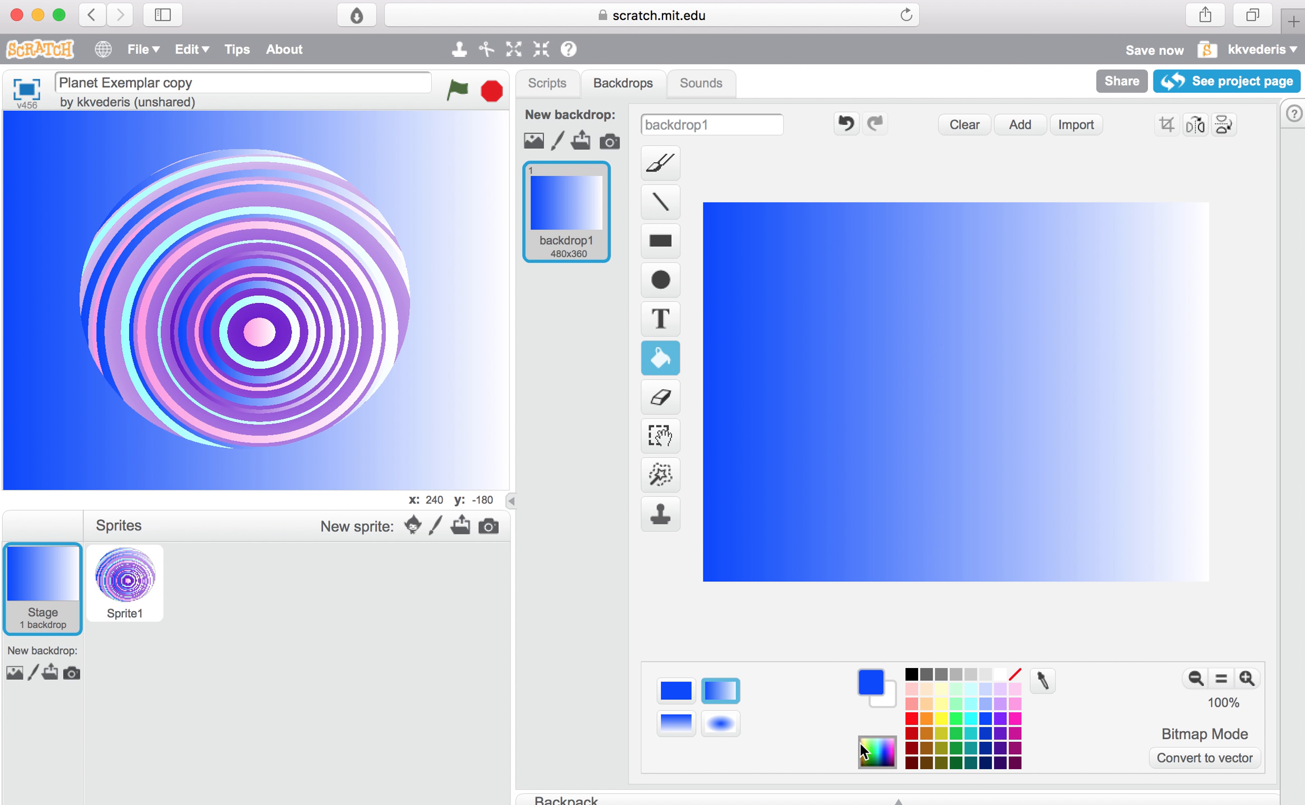
left_click(941, 716)
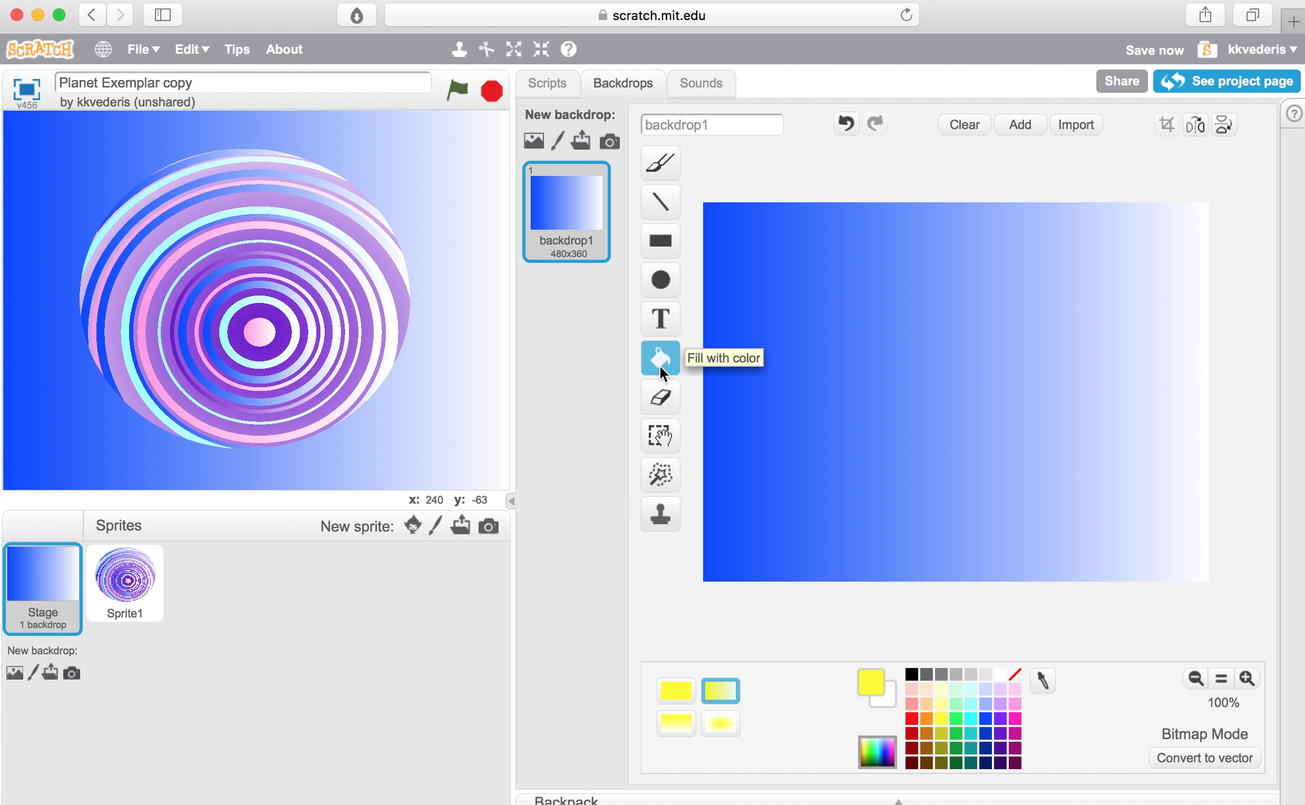
left_click(807, 483)
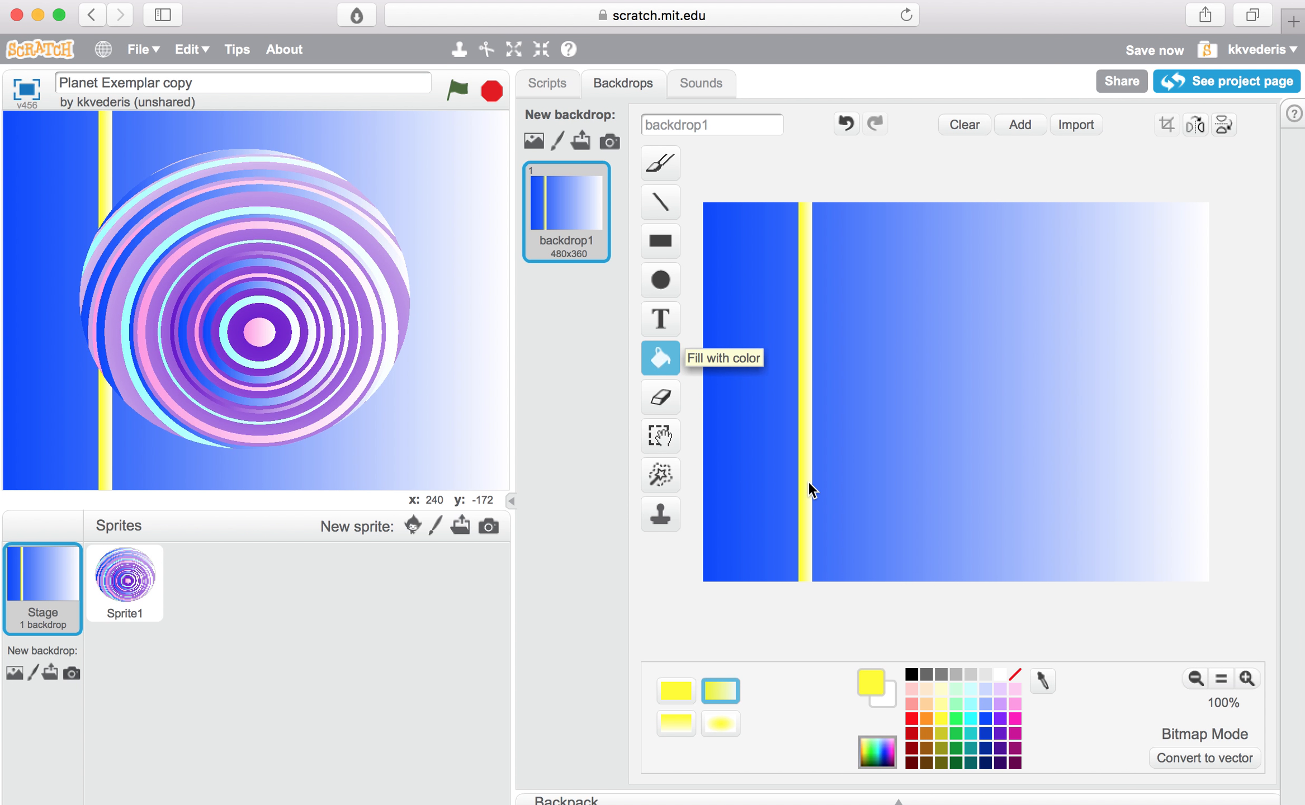
left_click(1008, 482)
left_click(1138, 499)
left_click(883, 436)
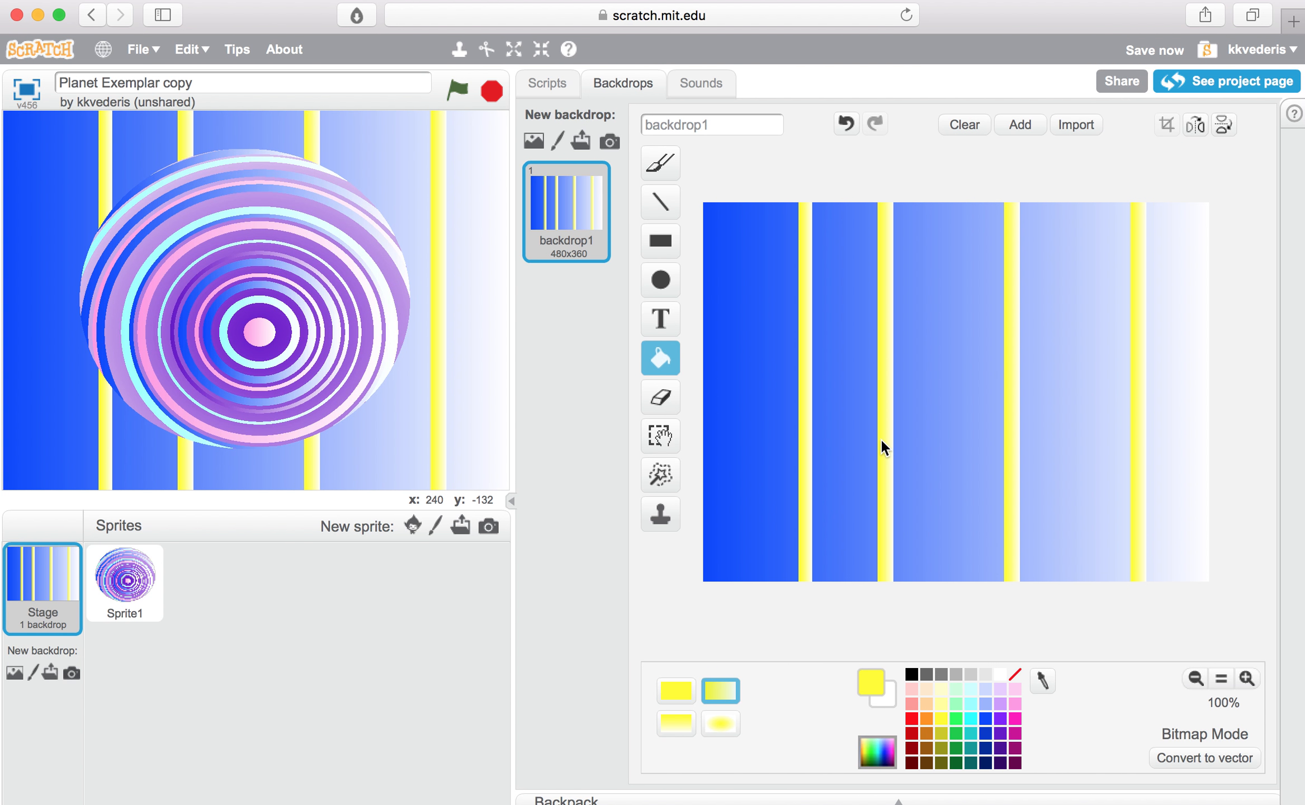
left_click(931, 434)
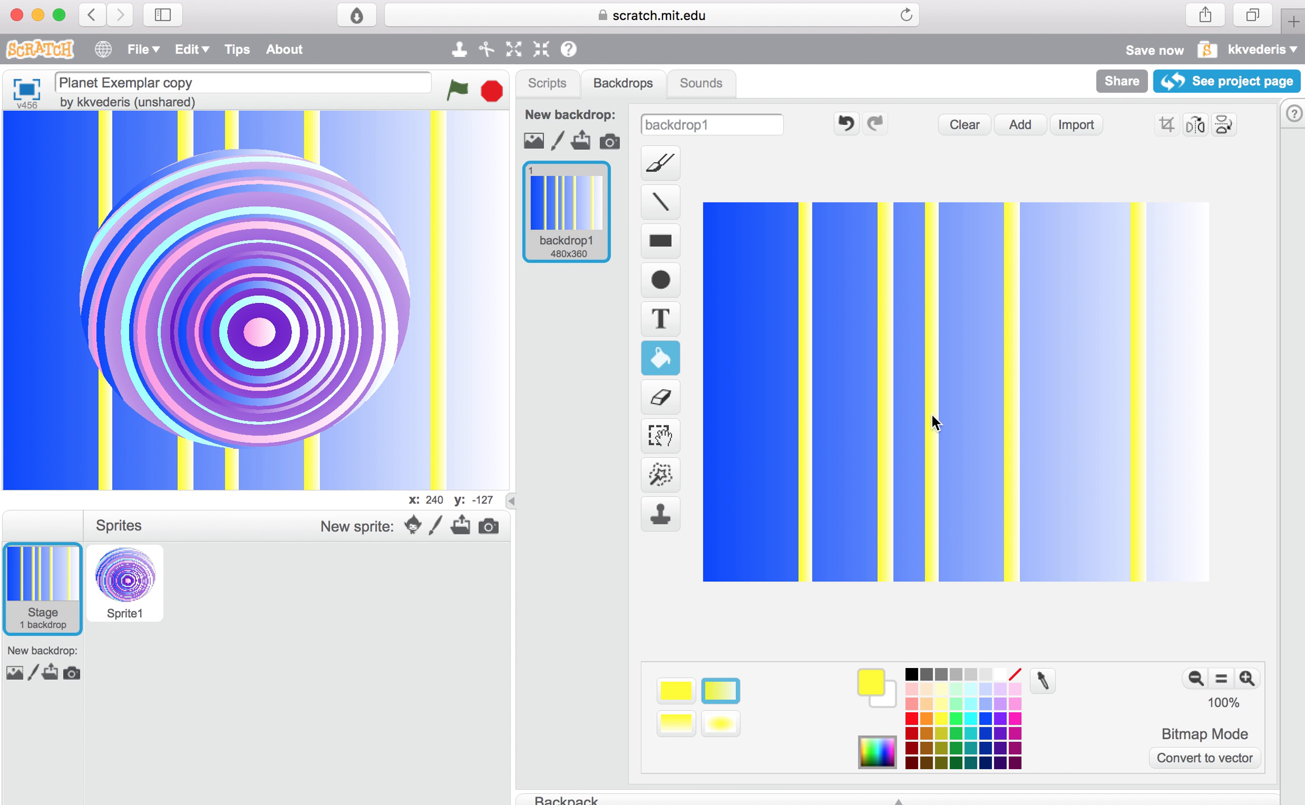
left_click(970, 126)
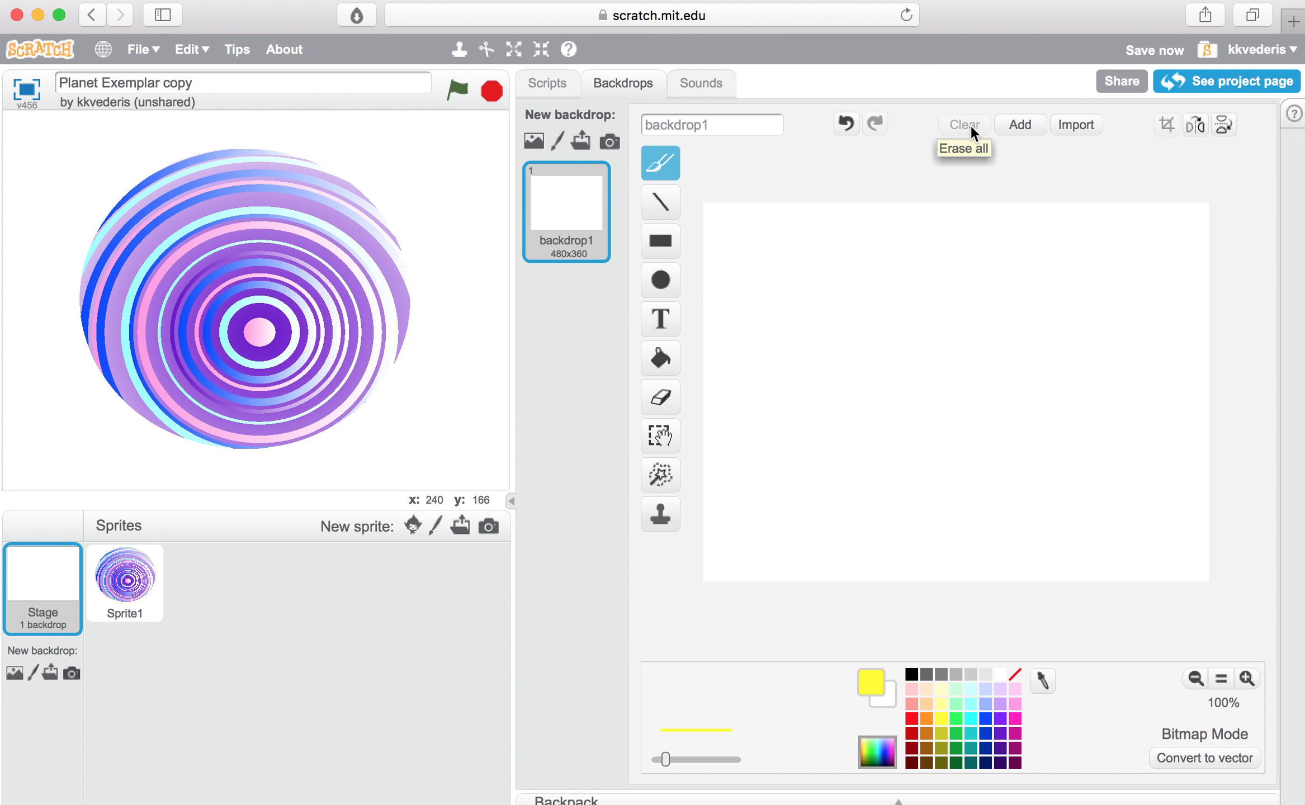
Step: Search Google Images for "solar system background" in a new browser tab
left_click(1293, 22)
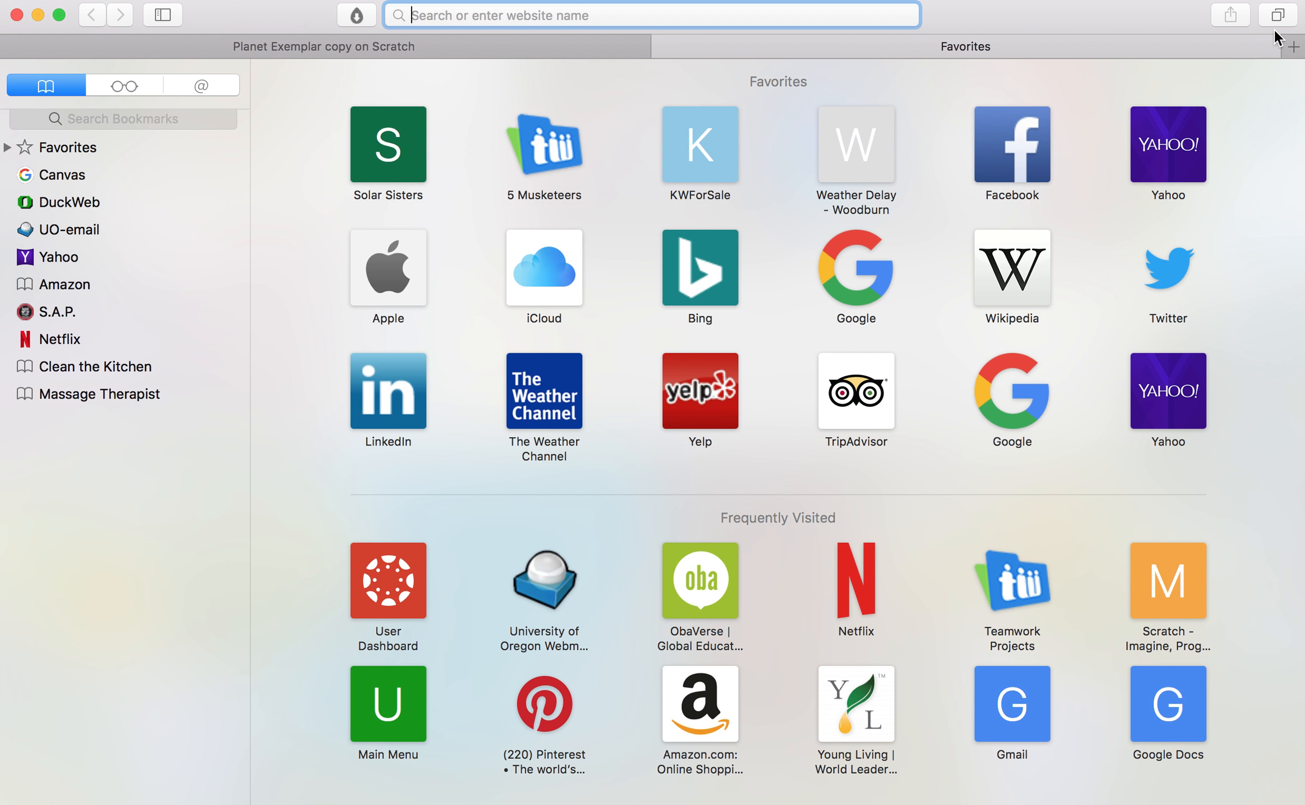
type("solar")
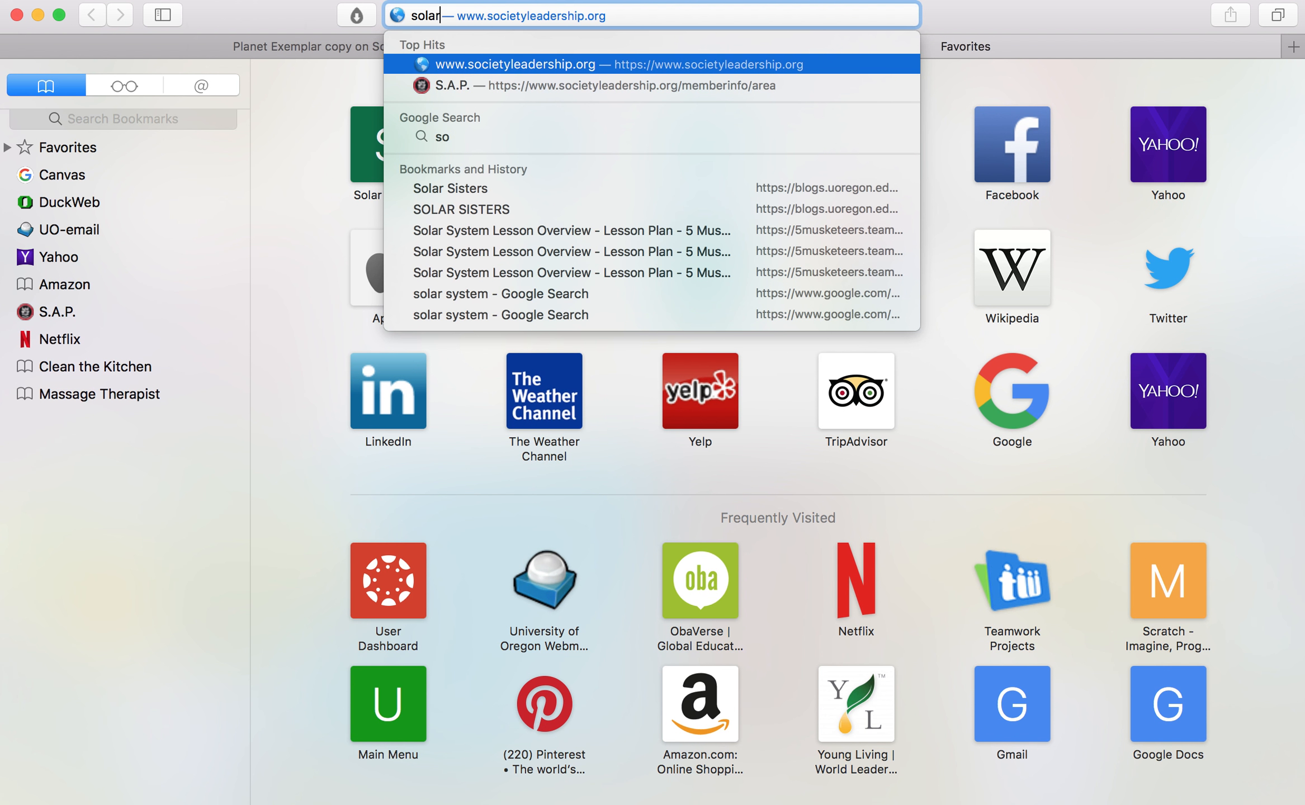
type(" system bac")
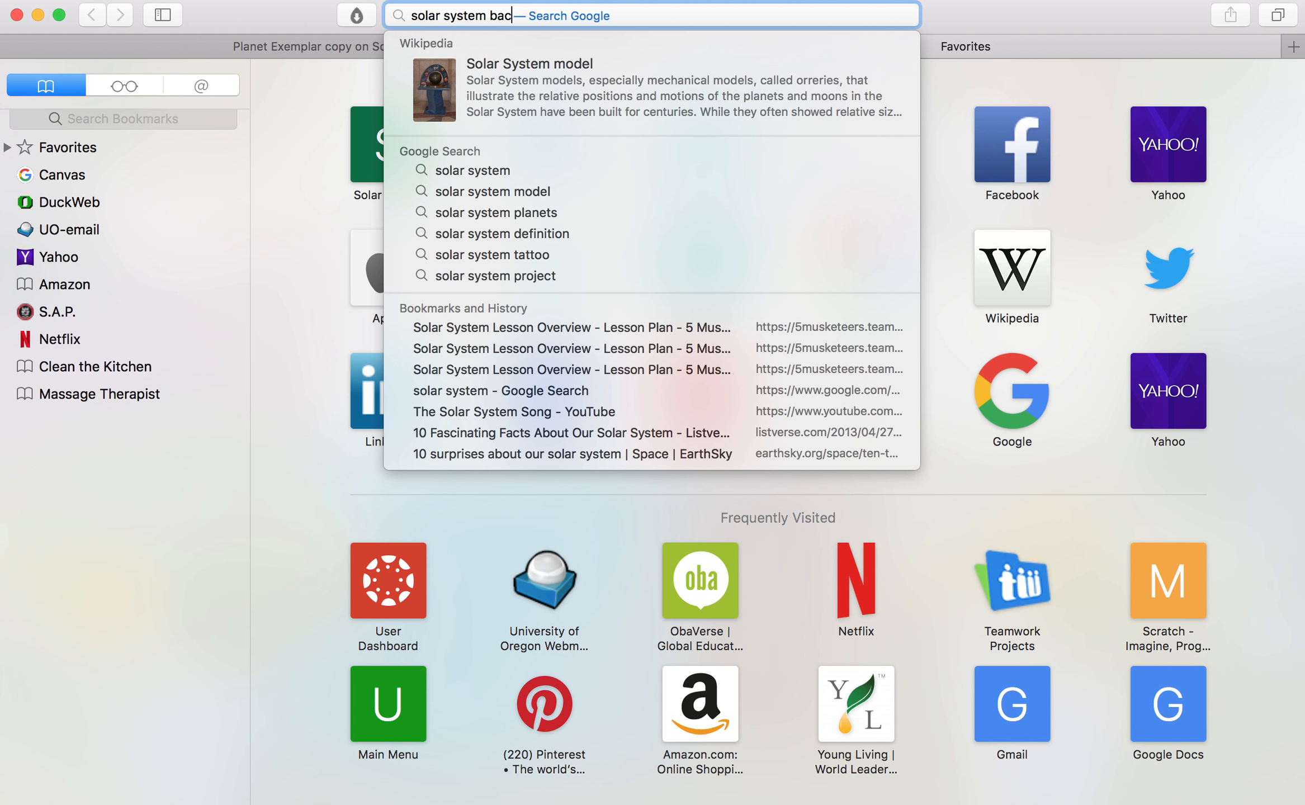
type("kground")
key("Return")
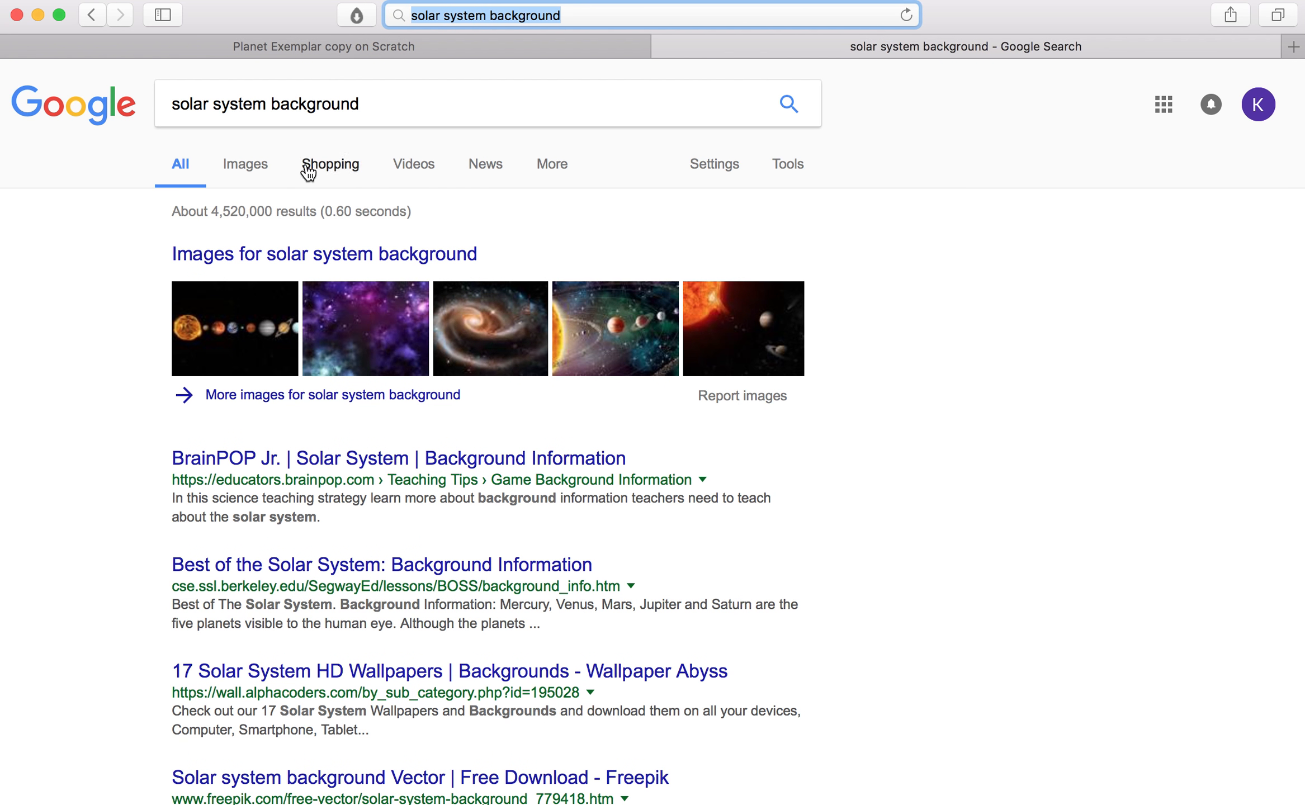
left_click(257, 165)
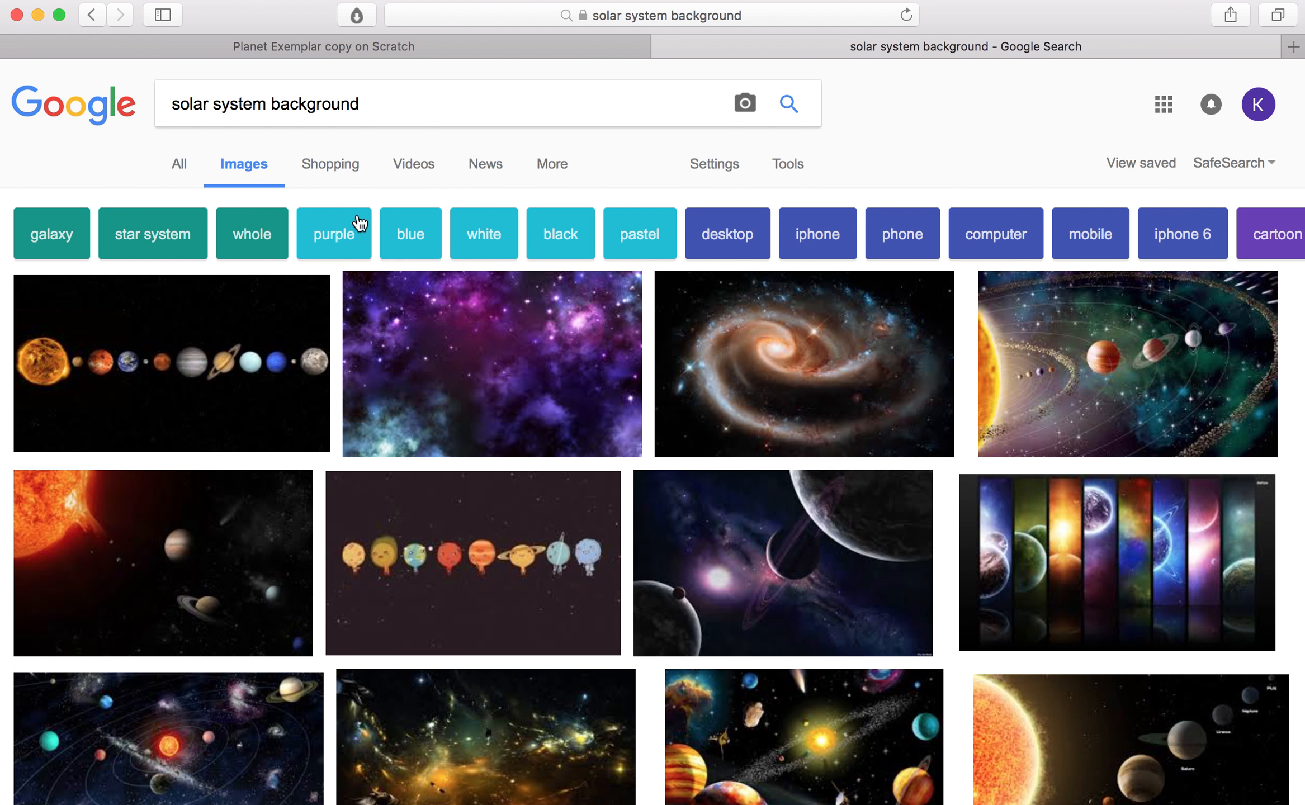
Step: Browse the image results and open the purple comet picture from pics-about-space.com
scroll(568, 479, "down", 10)
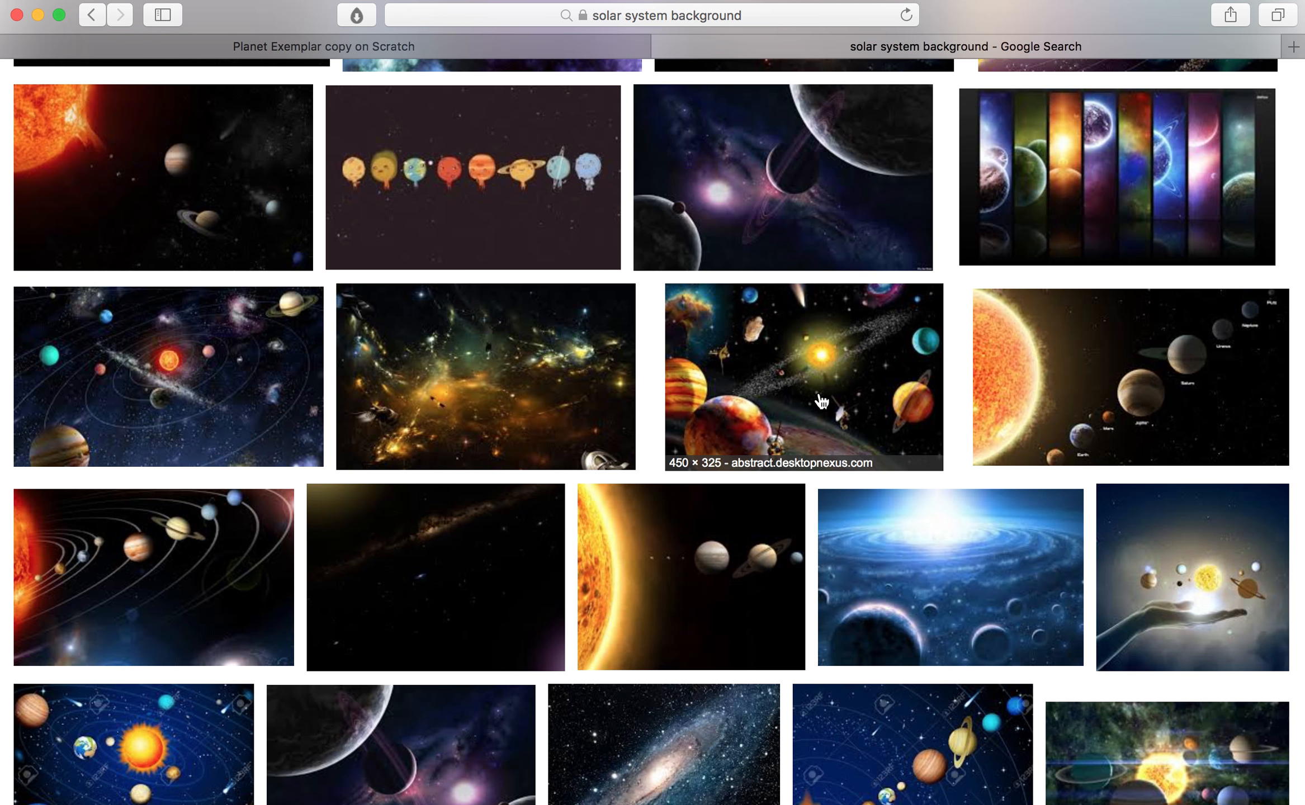
scroll(821, 401, "down", 8)
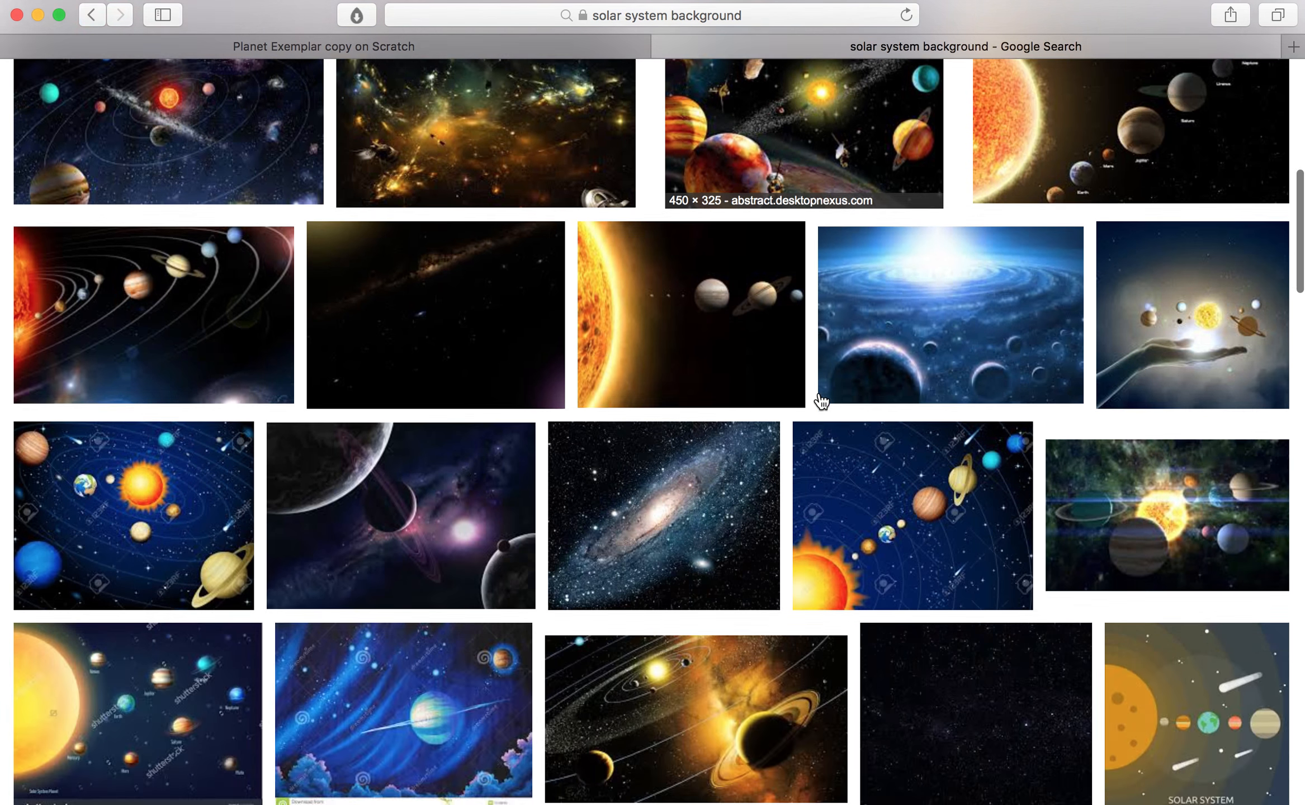
scroll(821, 401, "down", 8)
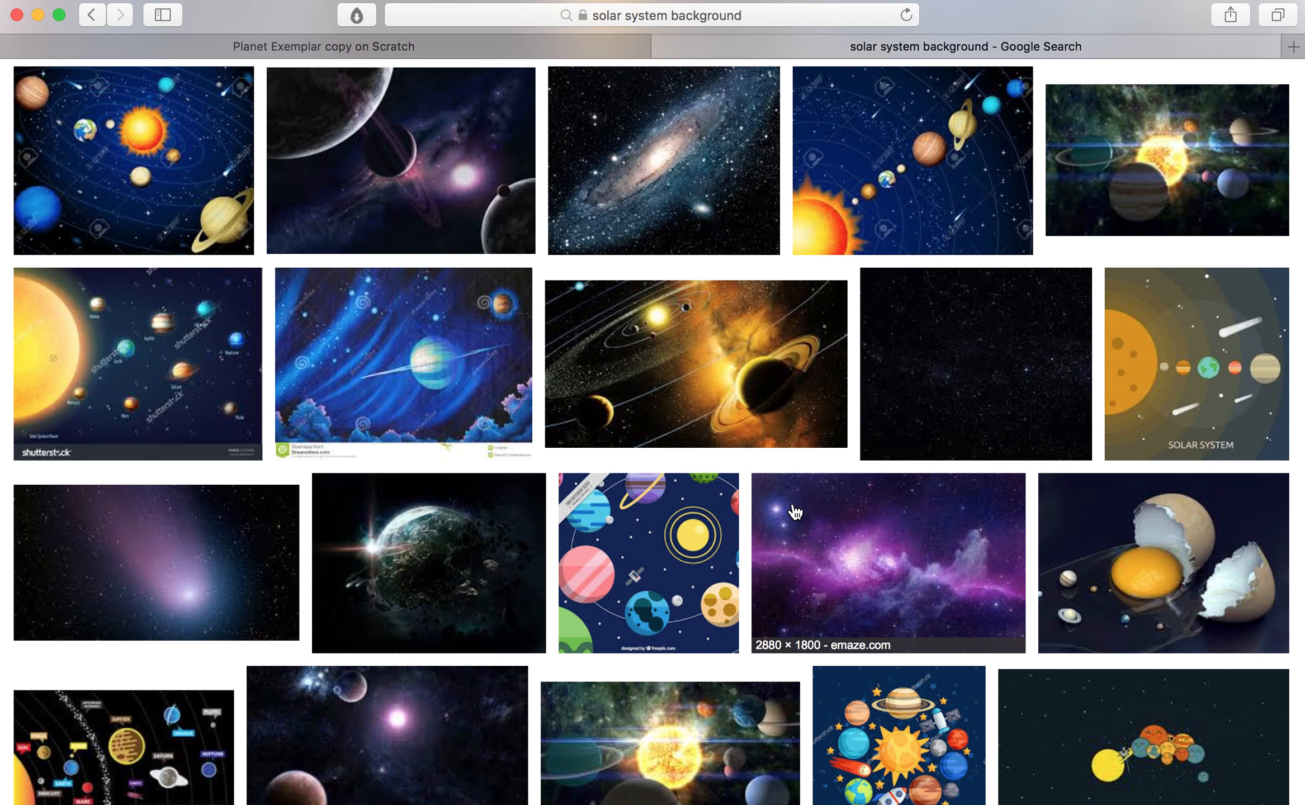
scroll(794, 510, "down", 5)
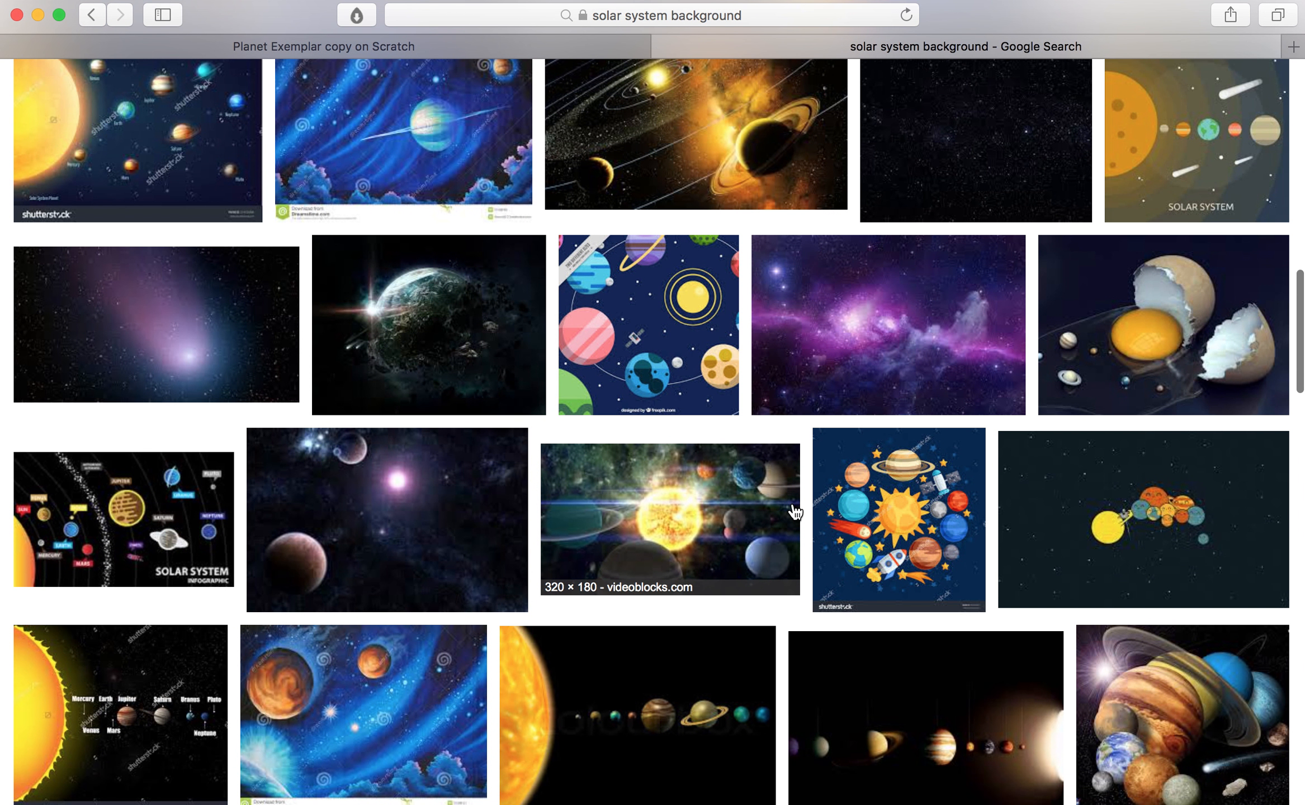
scroll(795, 510, "up", 2)
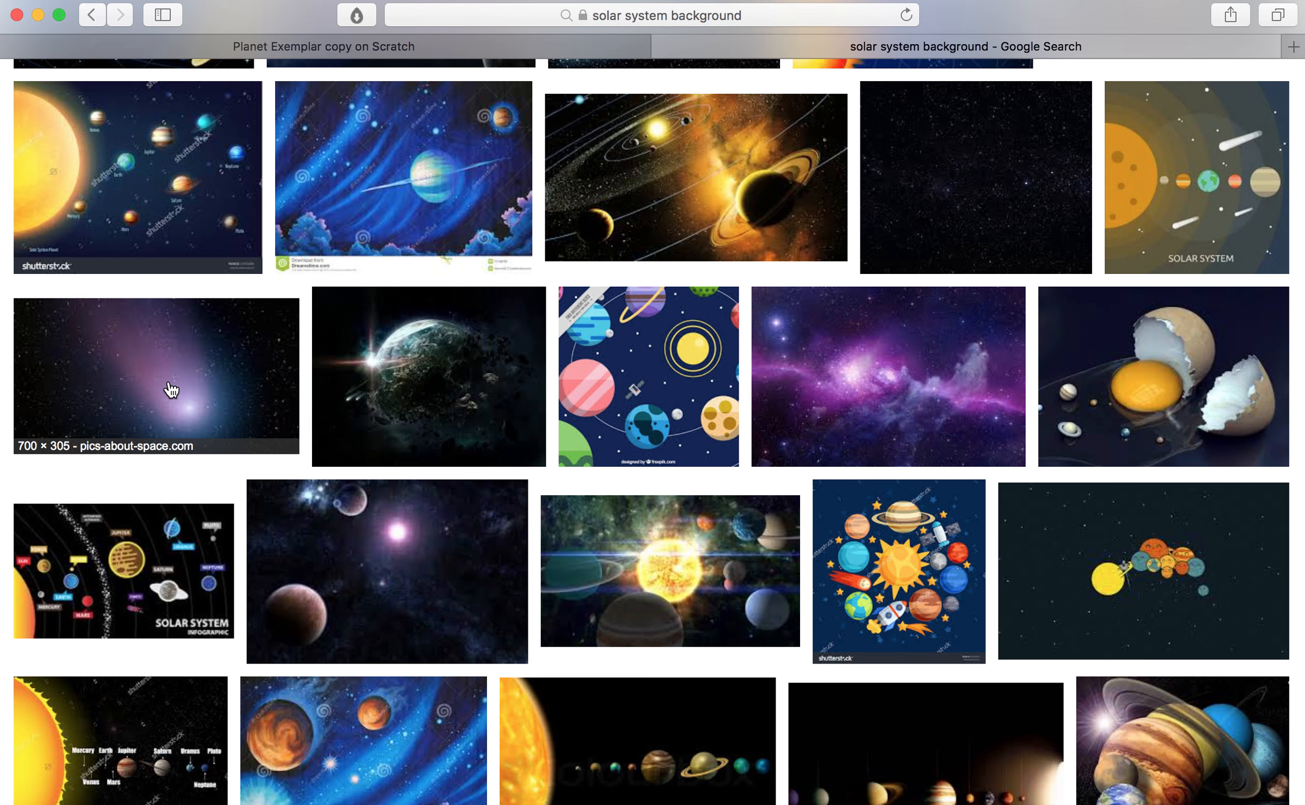
left_click(180, 391)
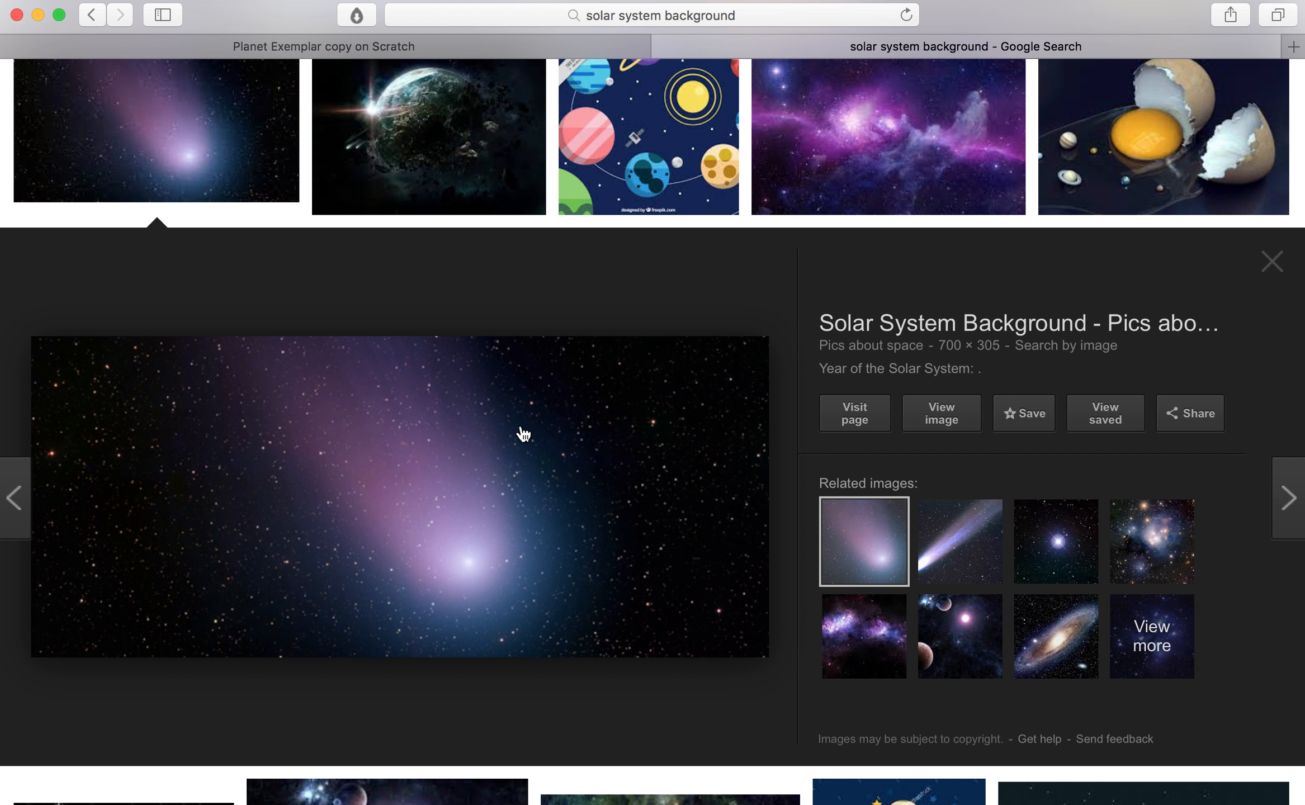
Step: Save the comet image to the Desktop under the name "Backdrop"
right_click(442, 536)
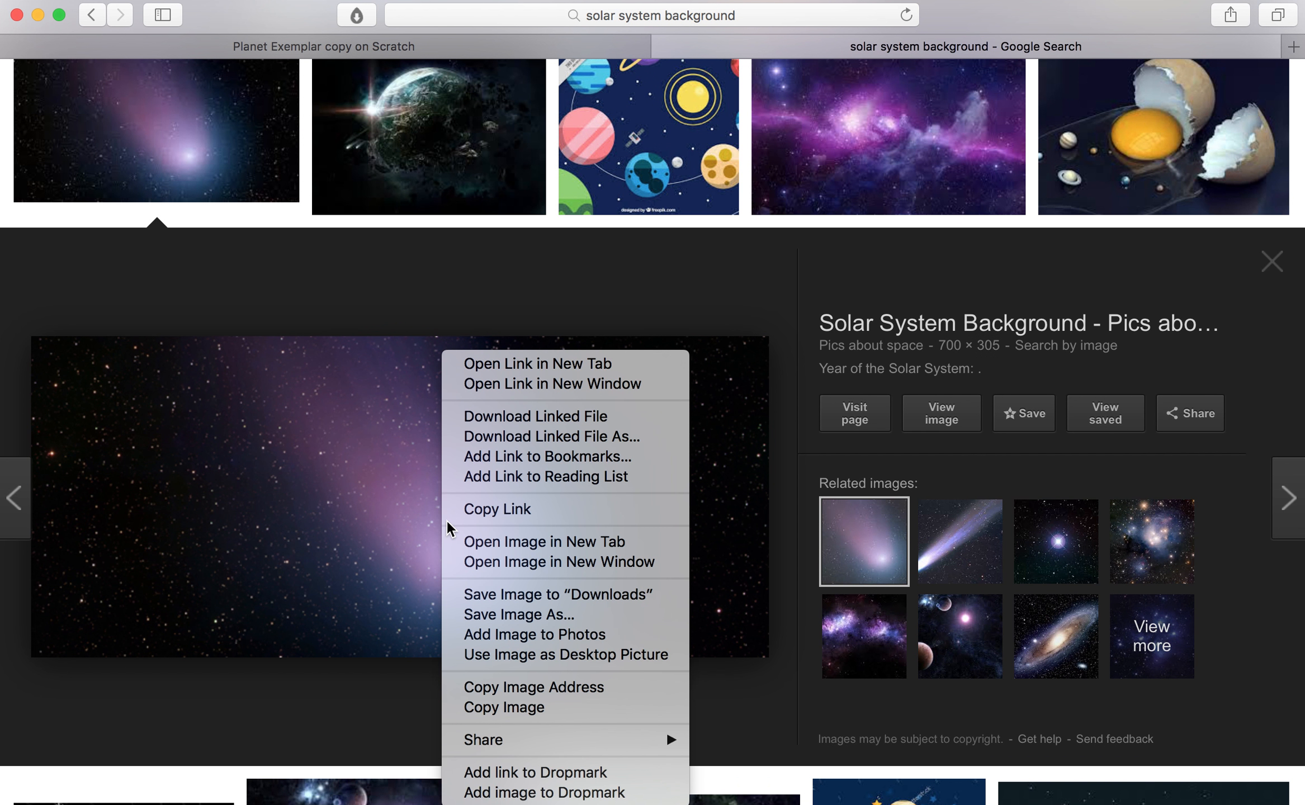
left_click(526, 615)
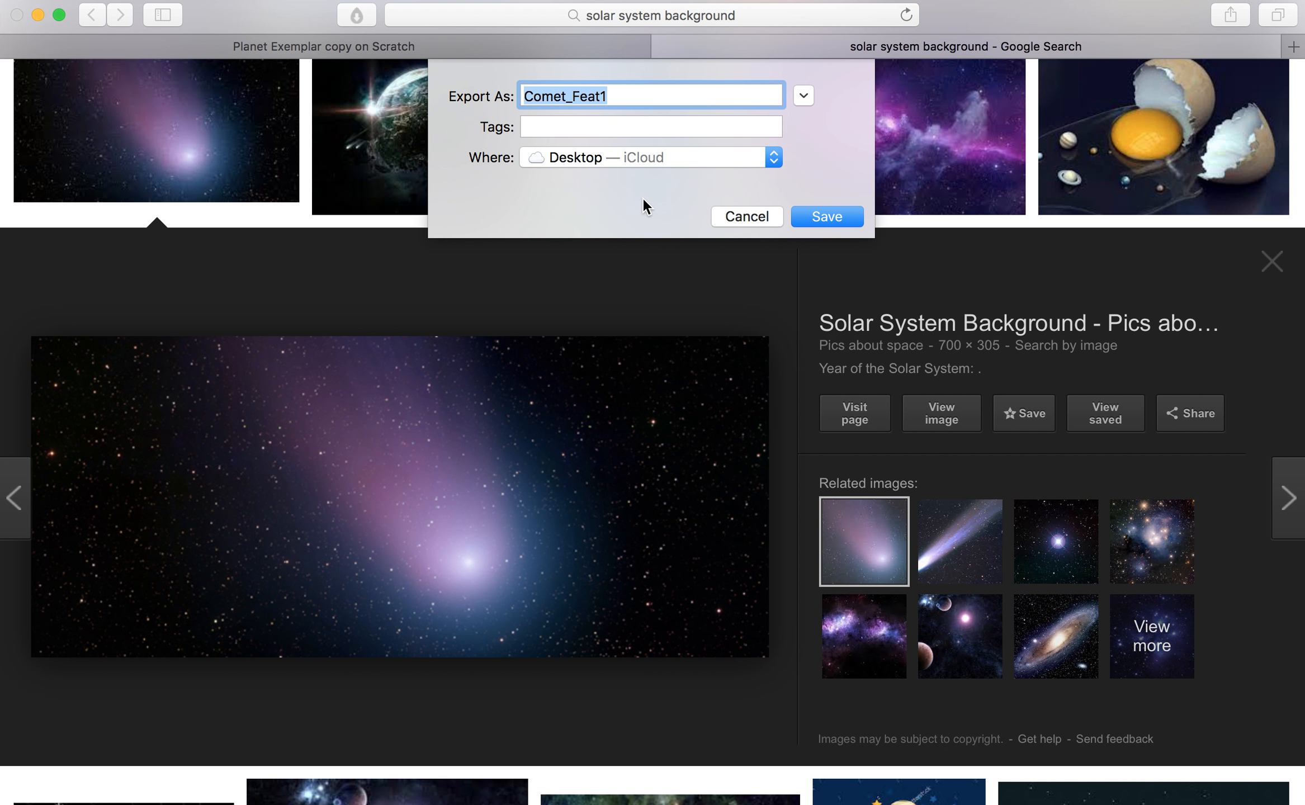
type("Backdrop")
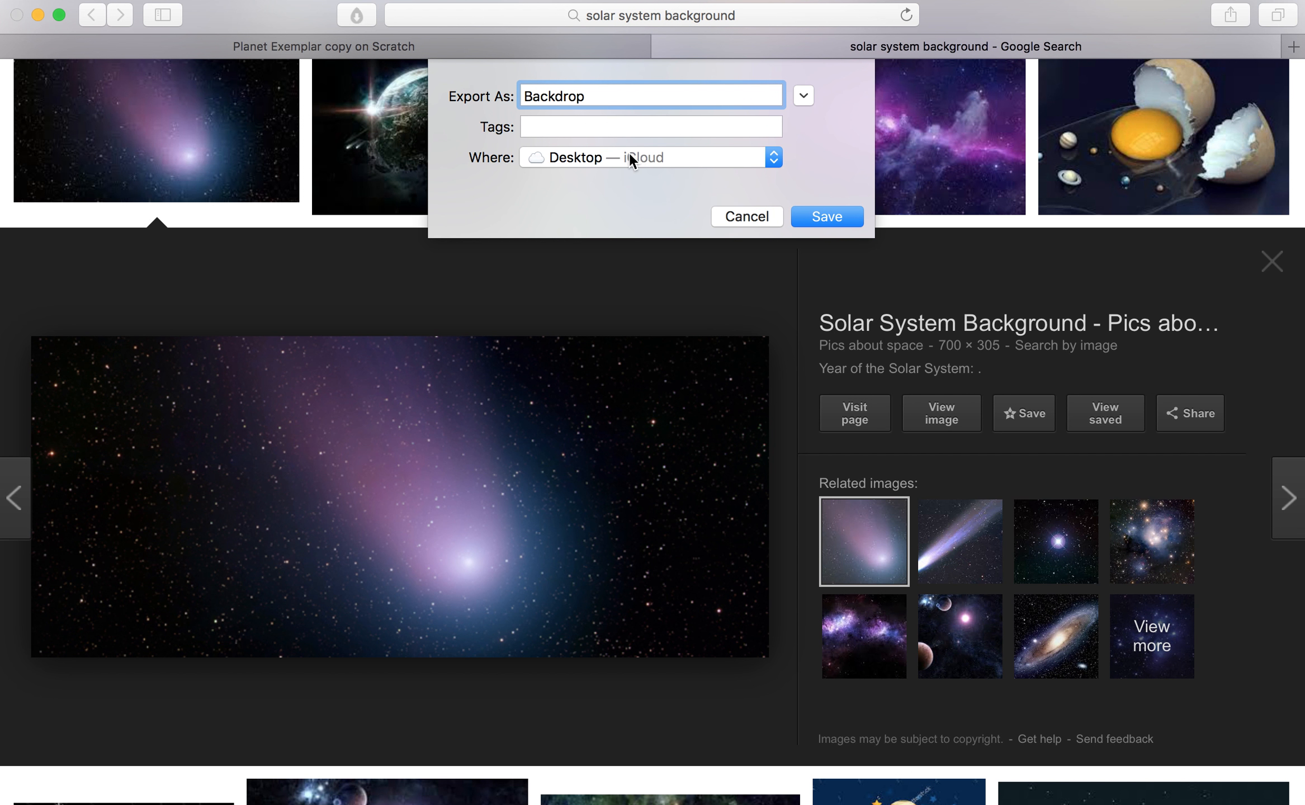
left_click(826, 216)
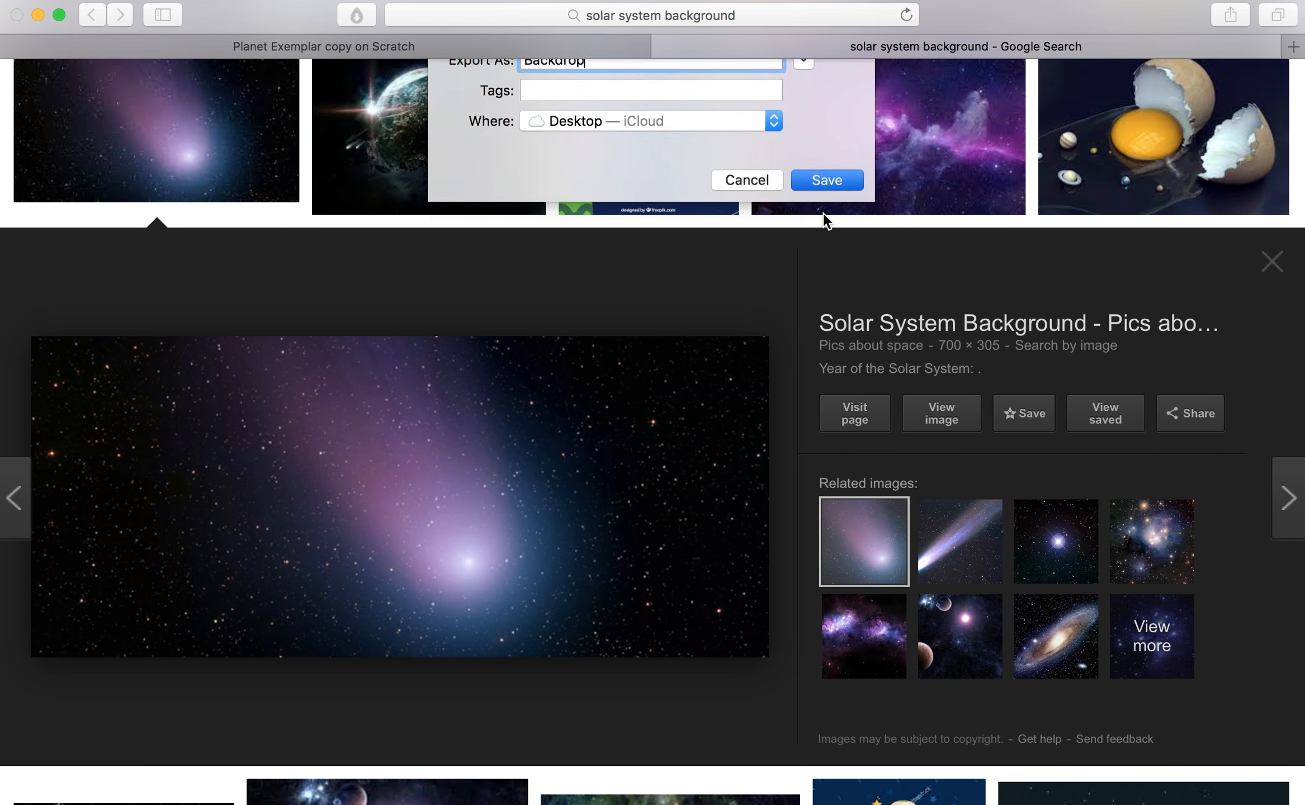
Step: Switch back to the Scratch project and upload the Backdrop image from the Desktop as a new backdrop
left_click(530, 47)
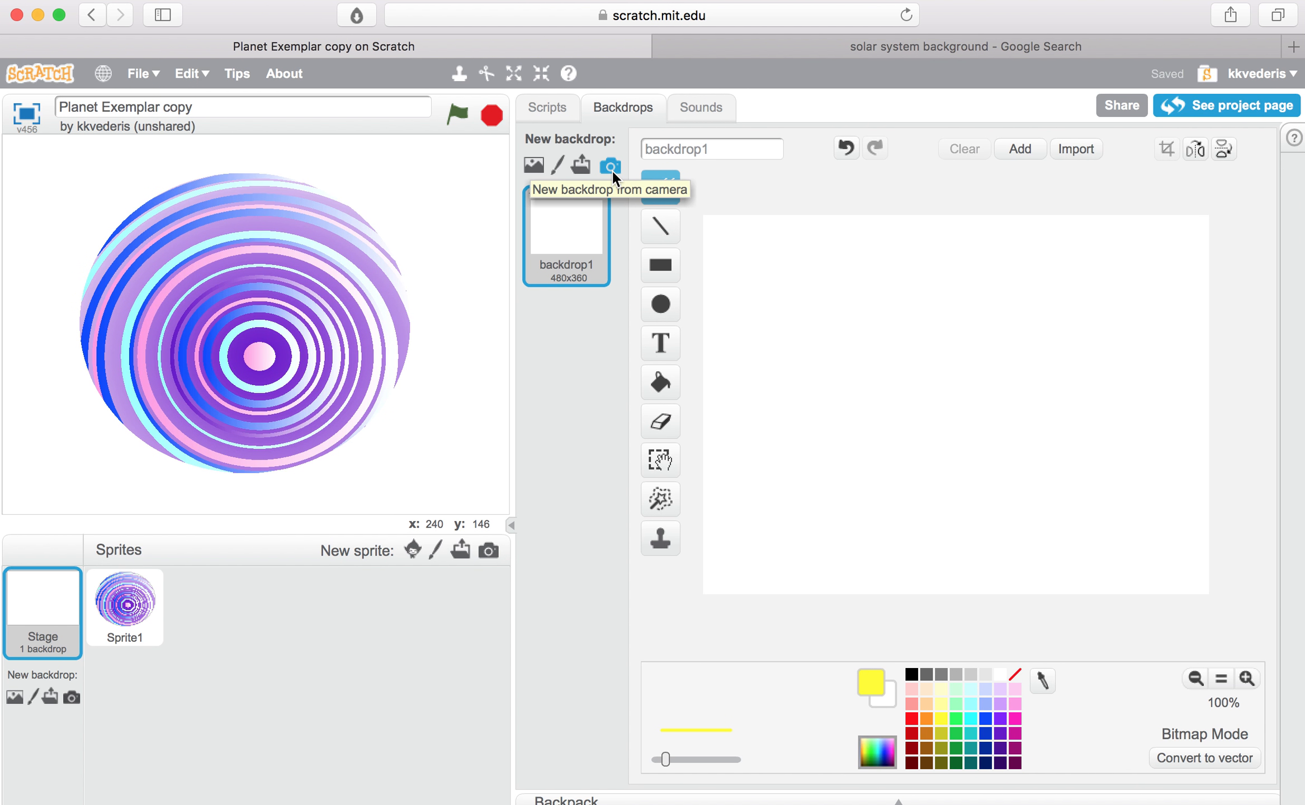
left_click(577, 164)
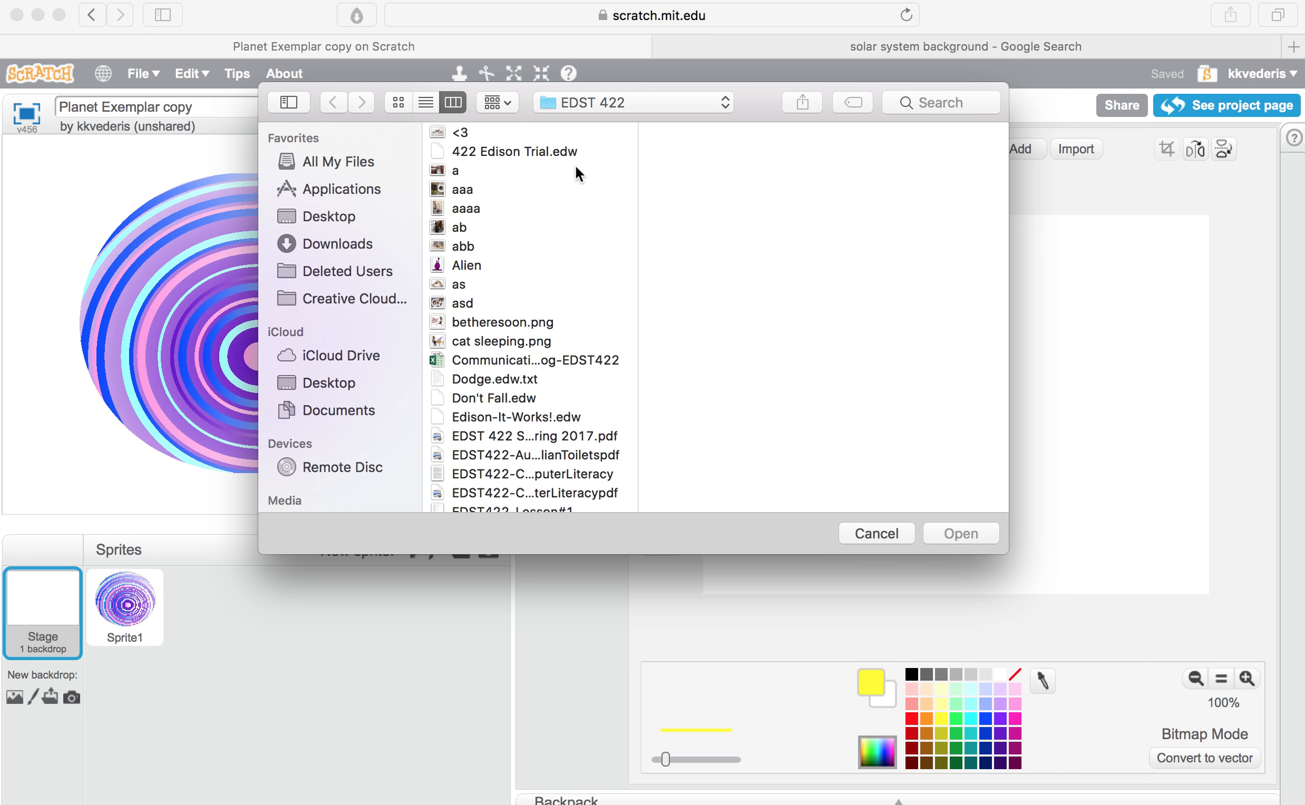
left_click(350, 216)
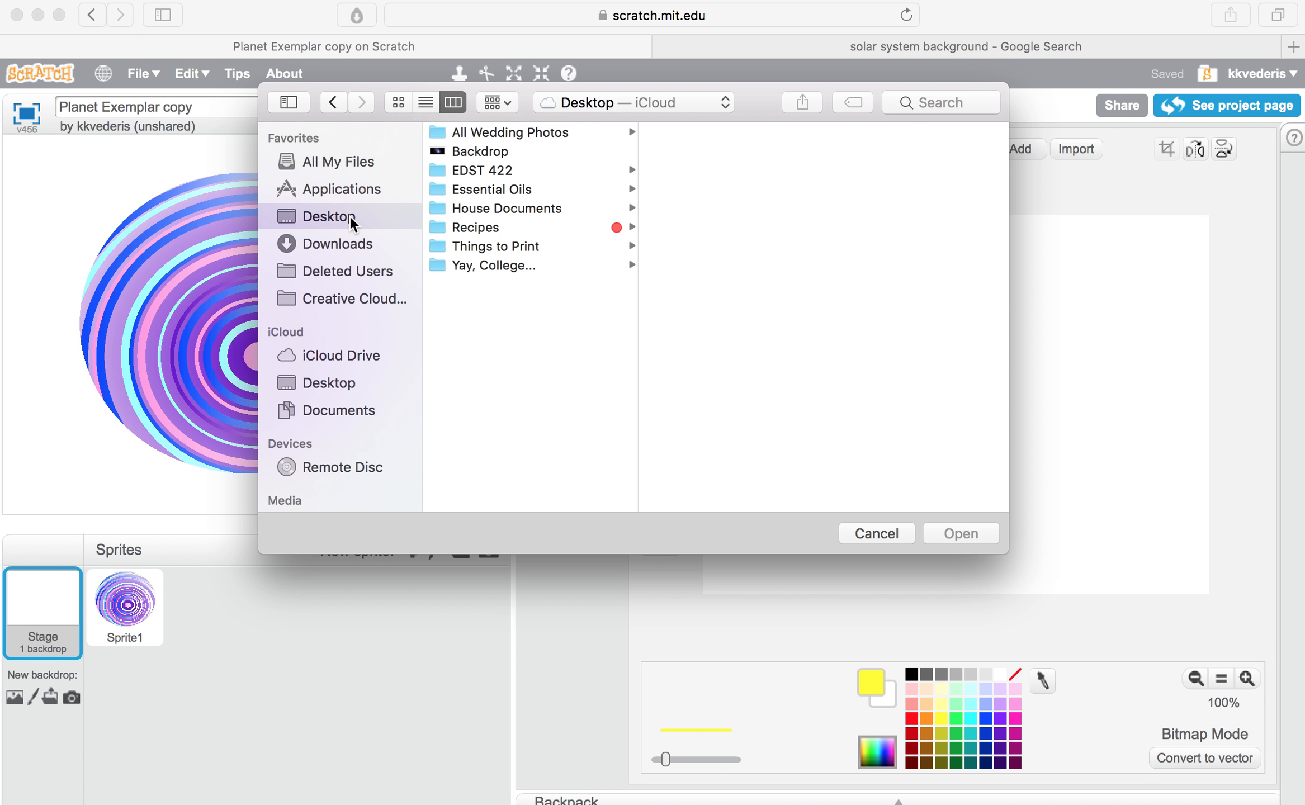
left_click(481, 152)
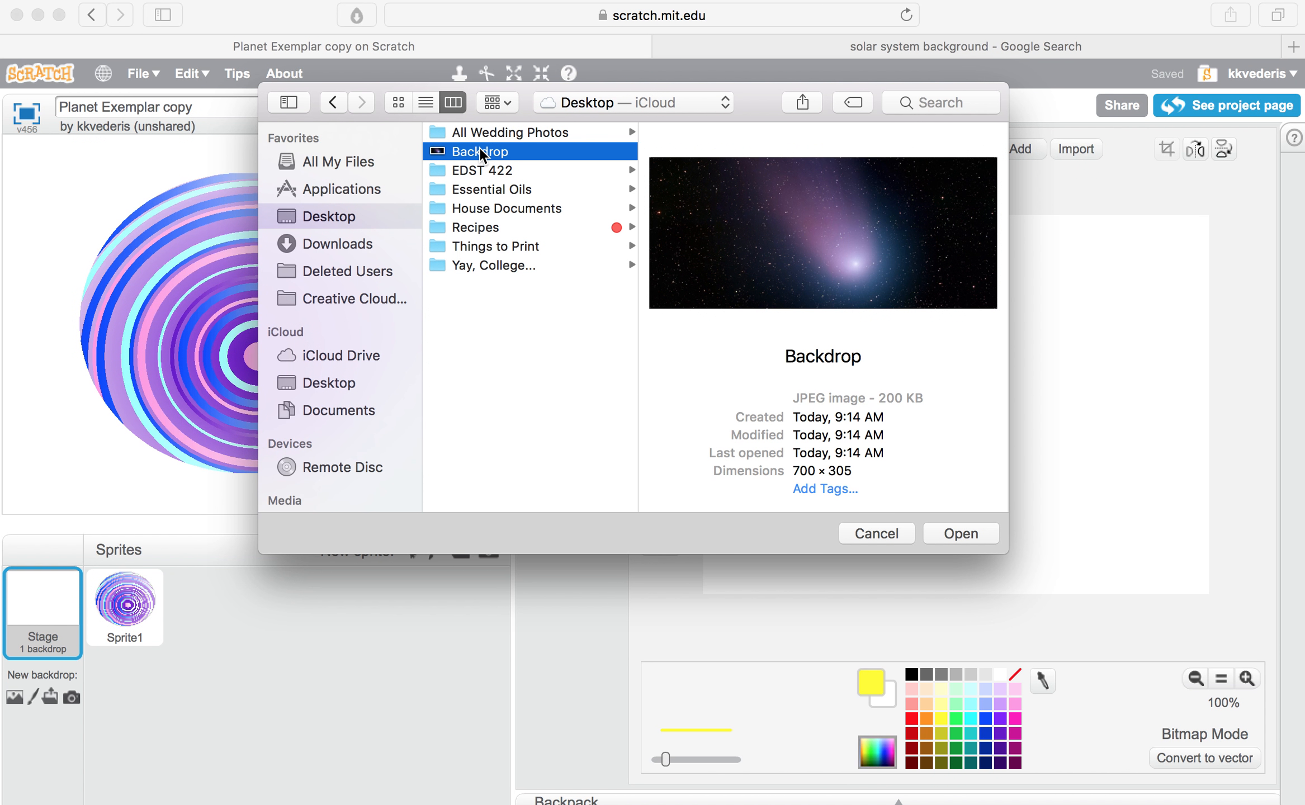
left_click(951, 534)
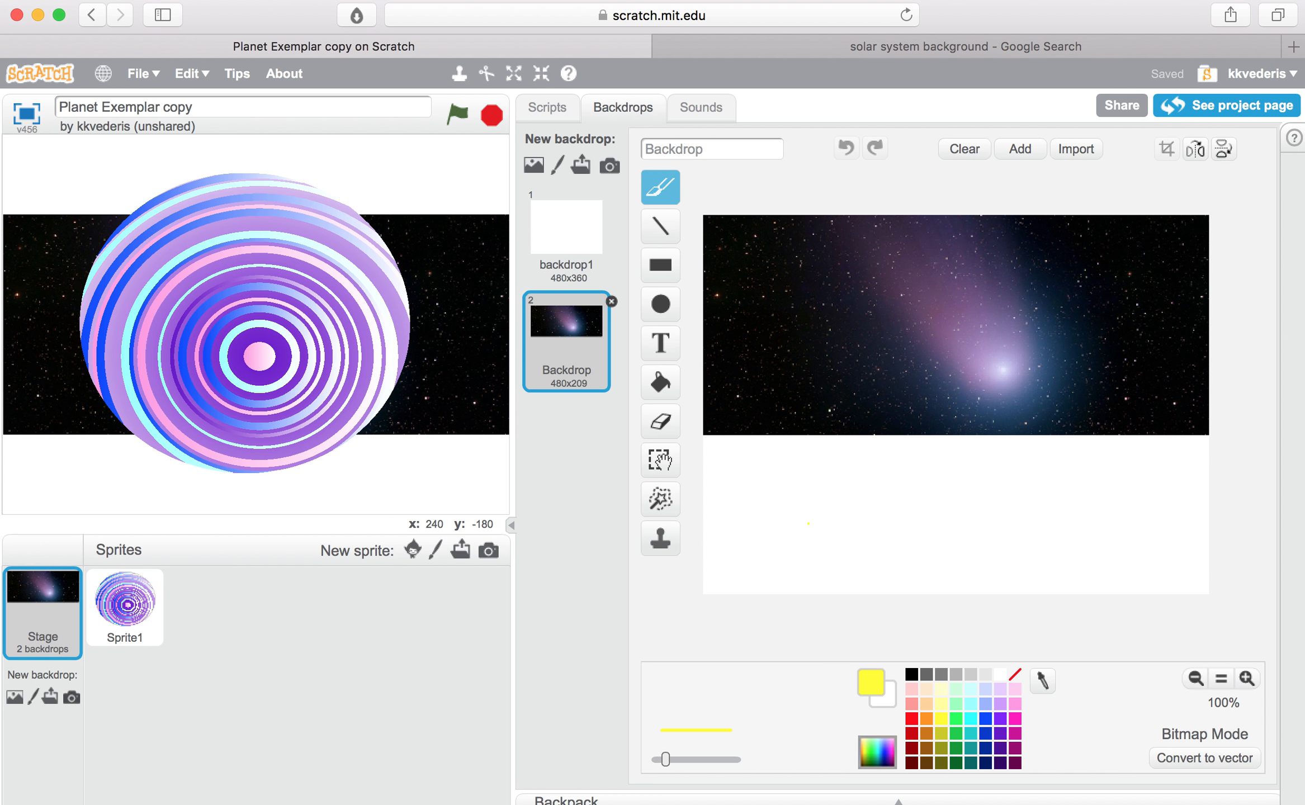
Step: Select the comet picture on the canvas, then stretch and reposition it so it covers the entire backdrop
left_click(656, 462)
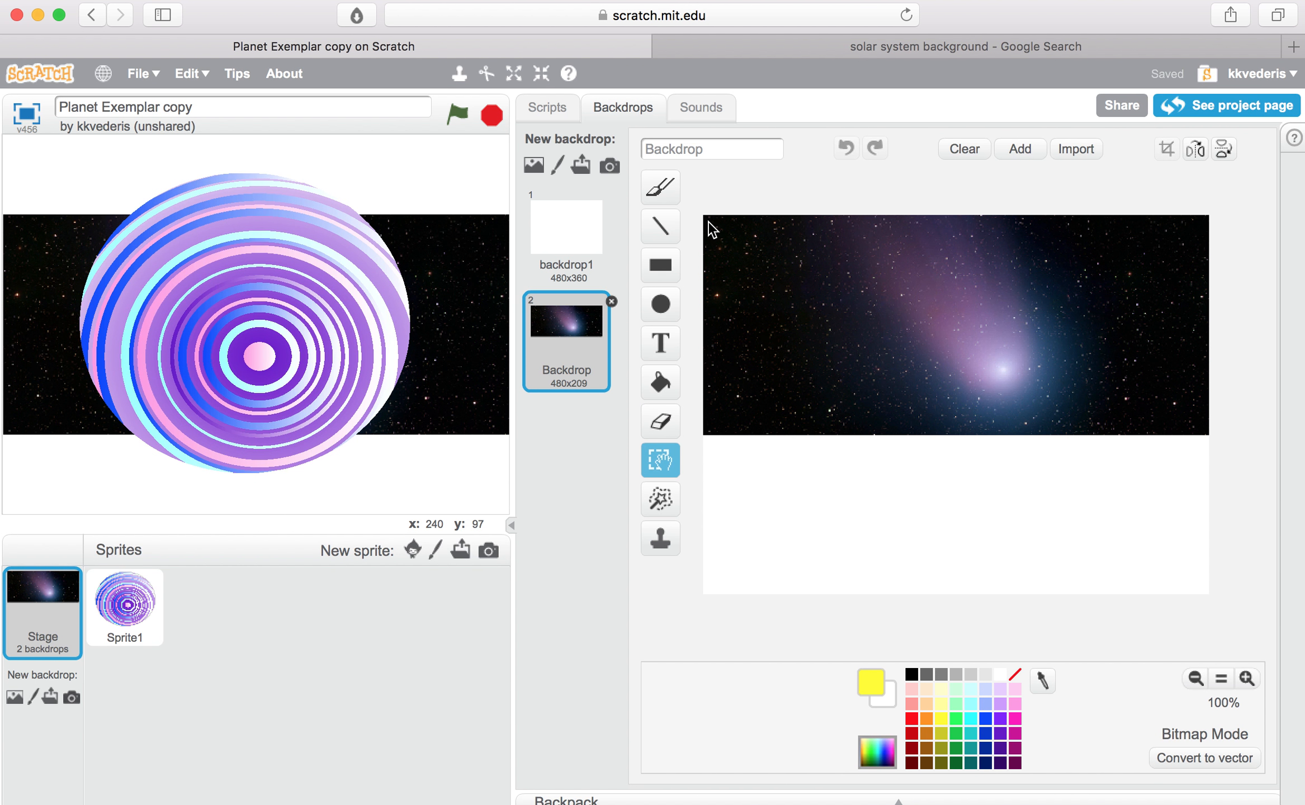
left_click_drag(706, 221, 1203, 432)
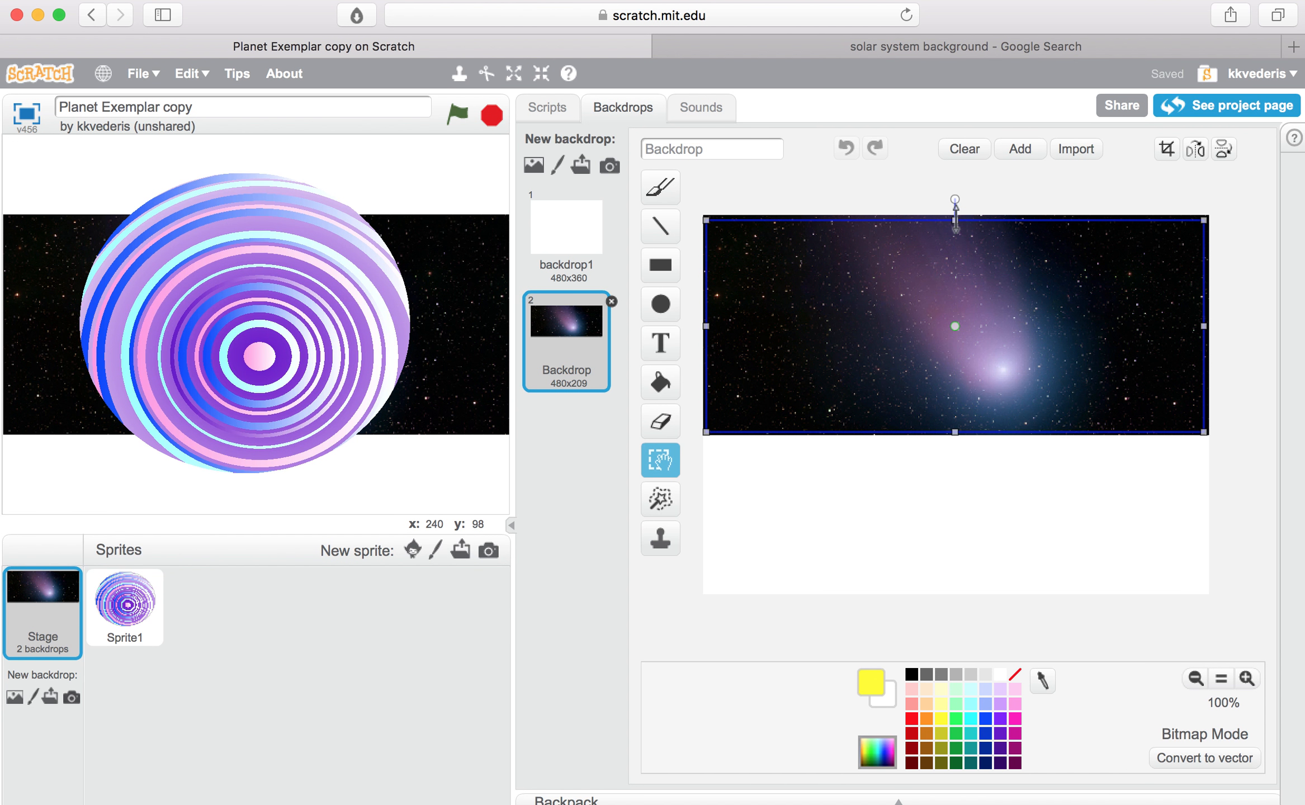
left_click_drag(954, 432, 964, 609)
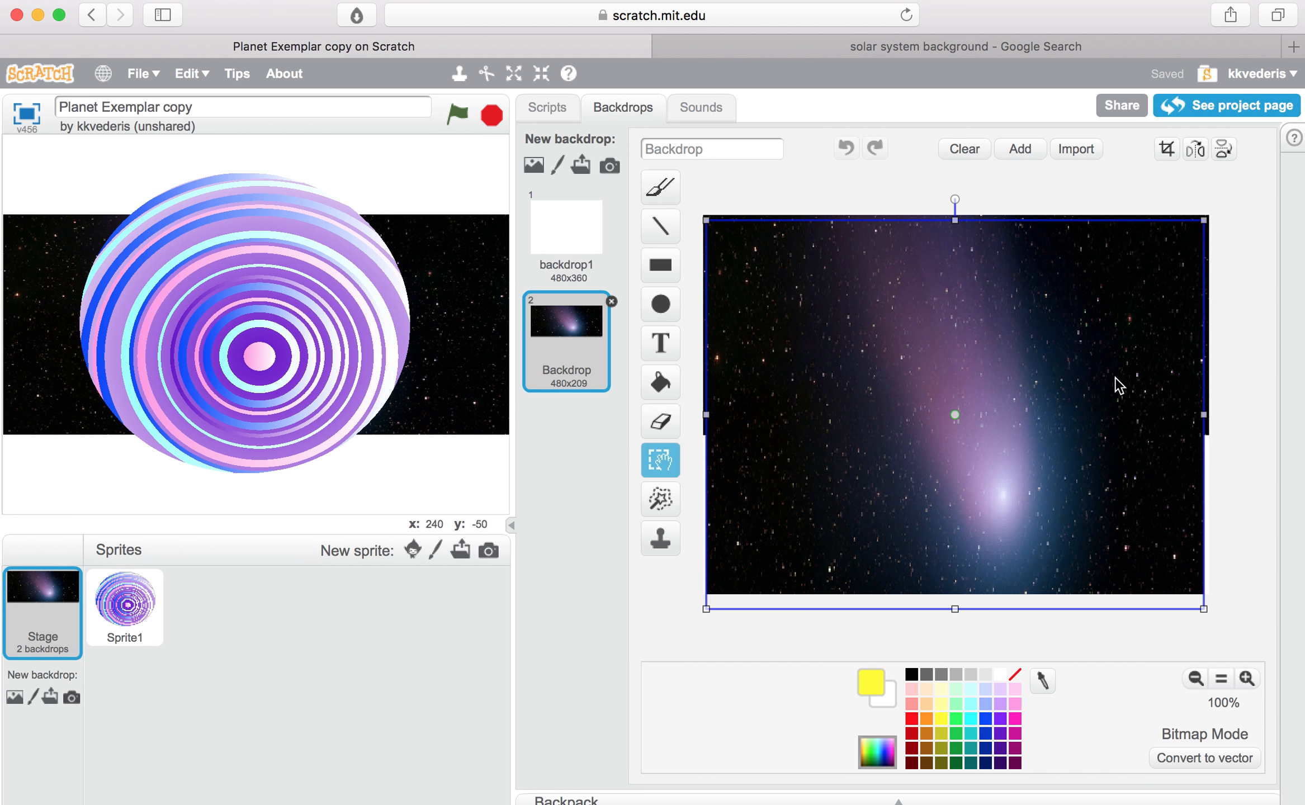
left_click_drag(1202, 218, 1227, 202)
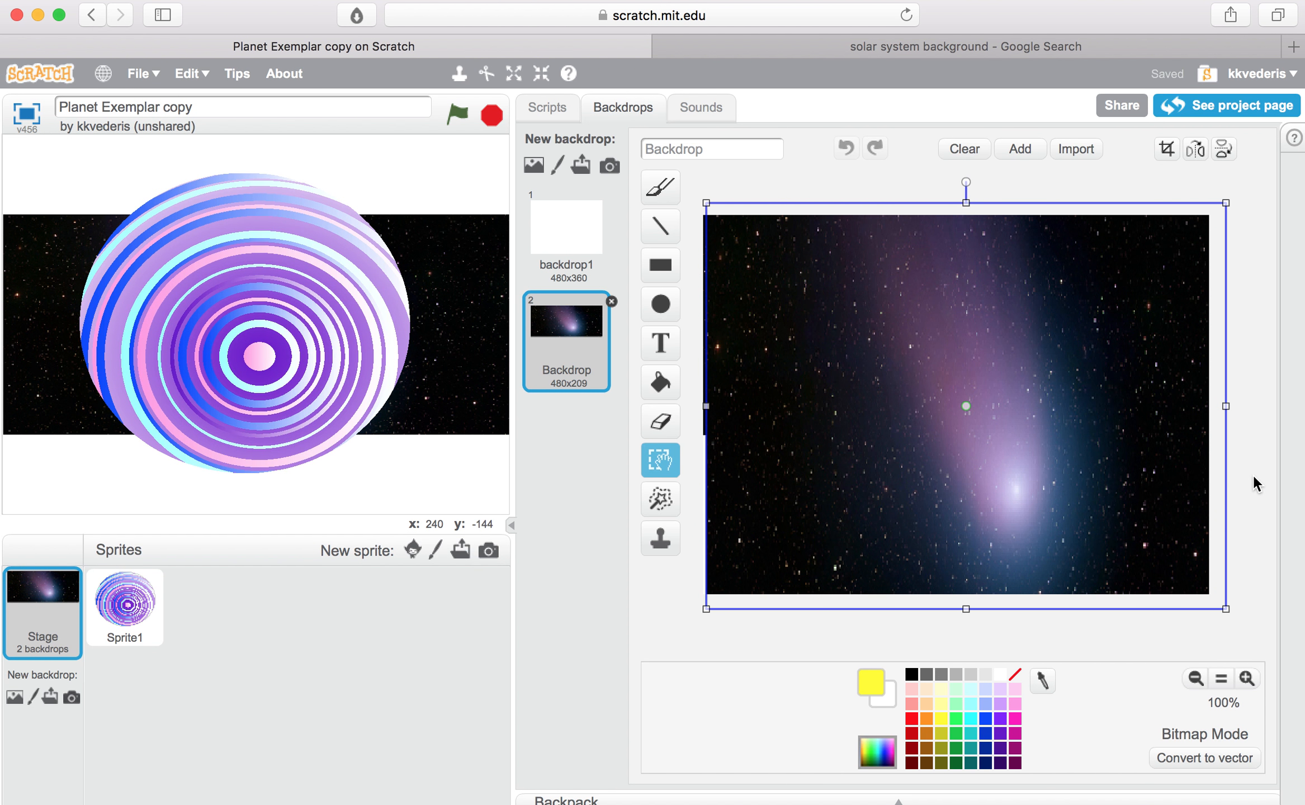
left_click_drag(1152, 483, 1142, 485)
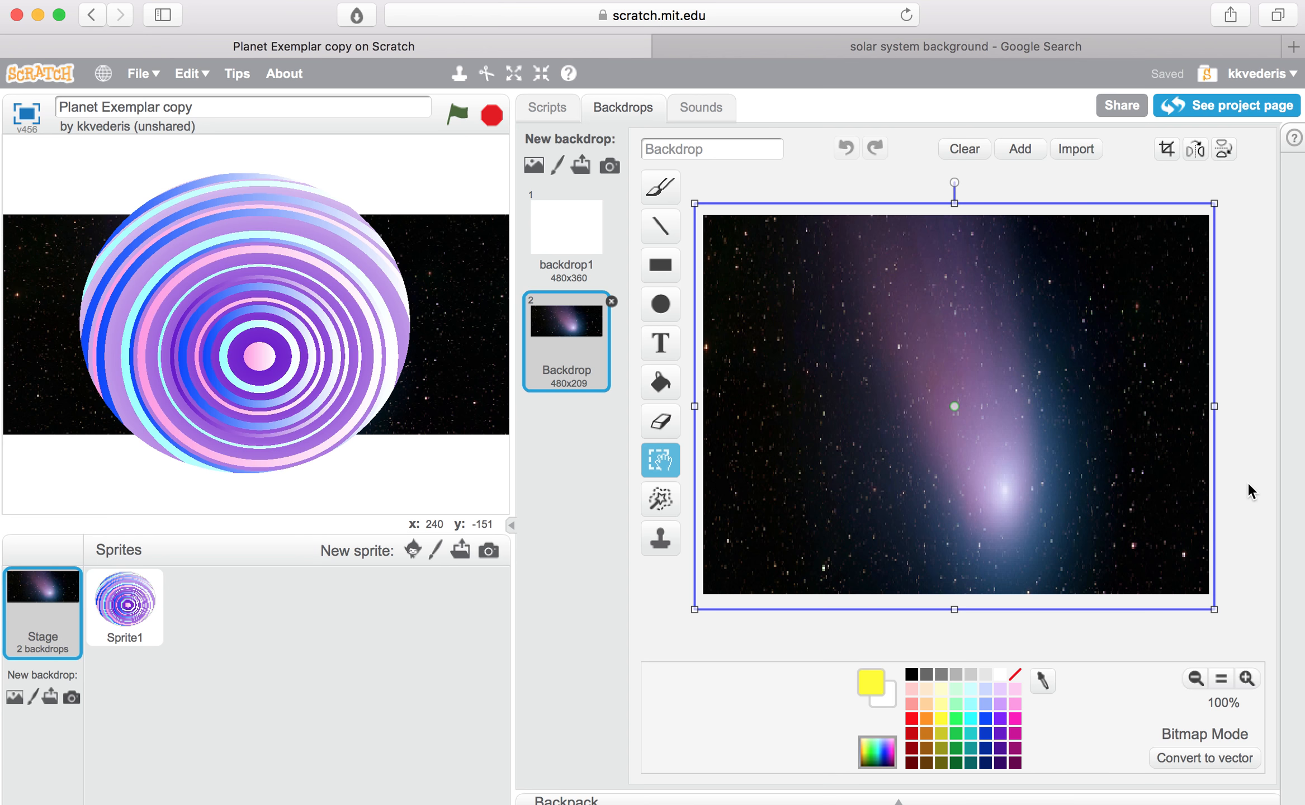
left_click(659, 382)
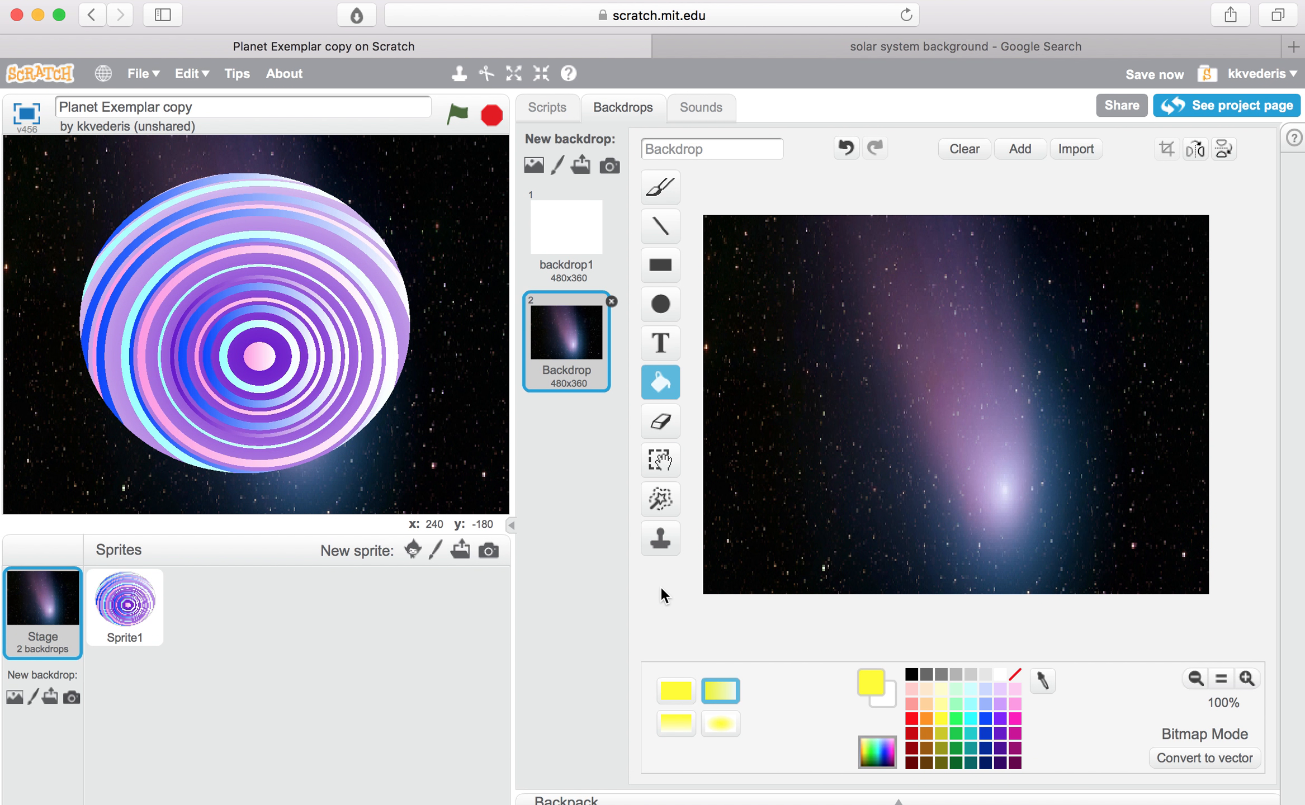
Step: Move the planet sprite aside on the stage to check the comet backdrop, and return it near the stage's centre
left_click_drag(273, 300, 464, 233)
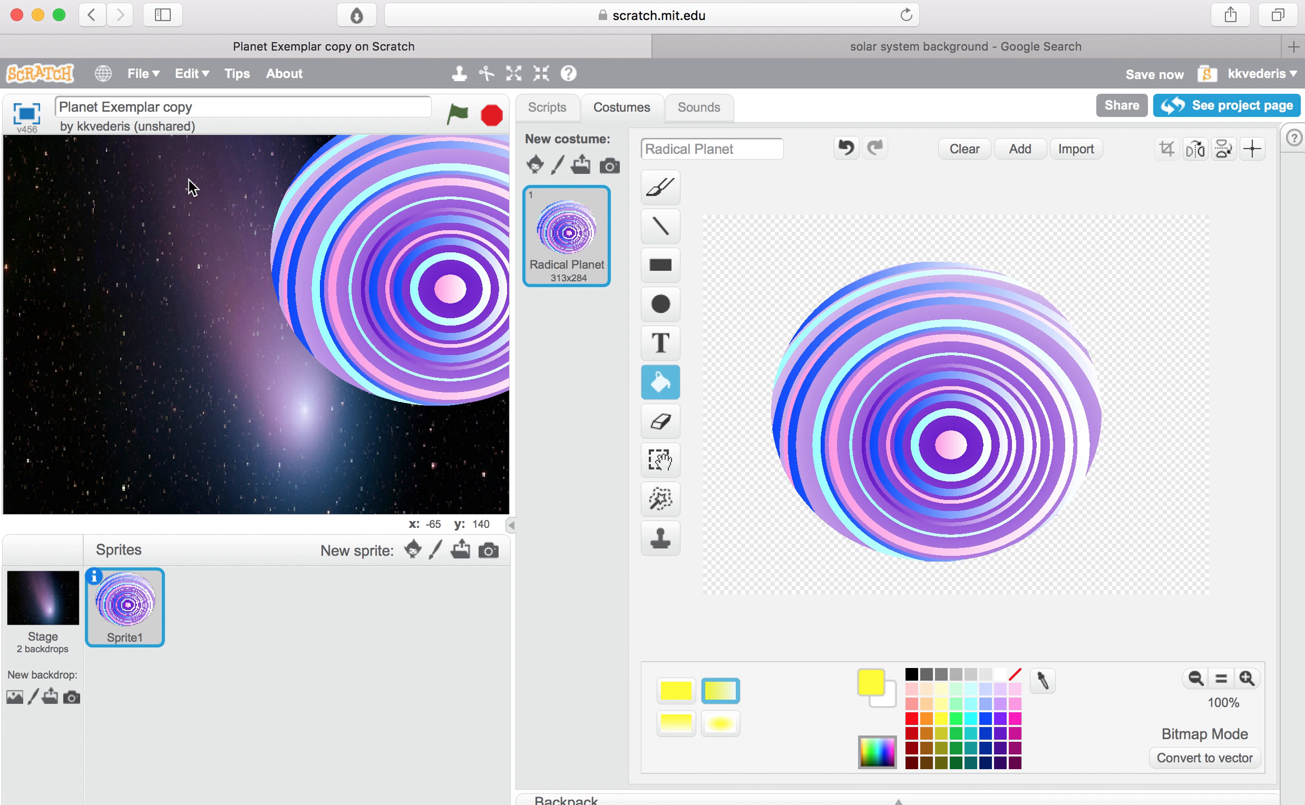
left_click_drag(372, 291, 192, 359)
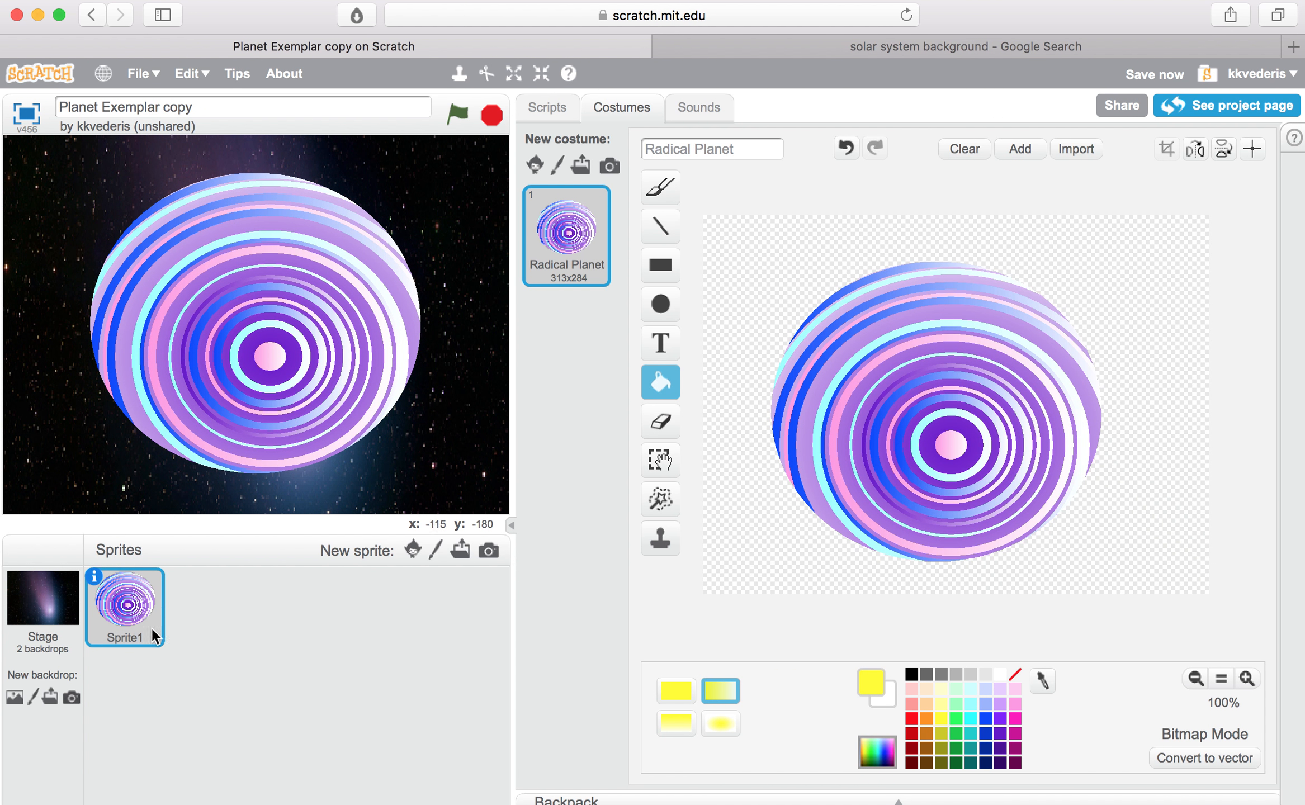
Step: Delete the blank white backdrop from the stage, keeping only the comet backdrop
left_click(54, 602)
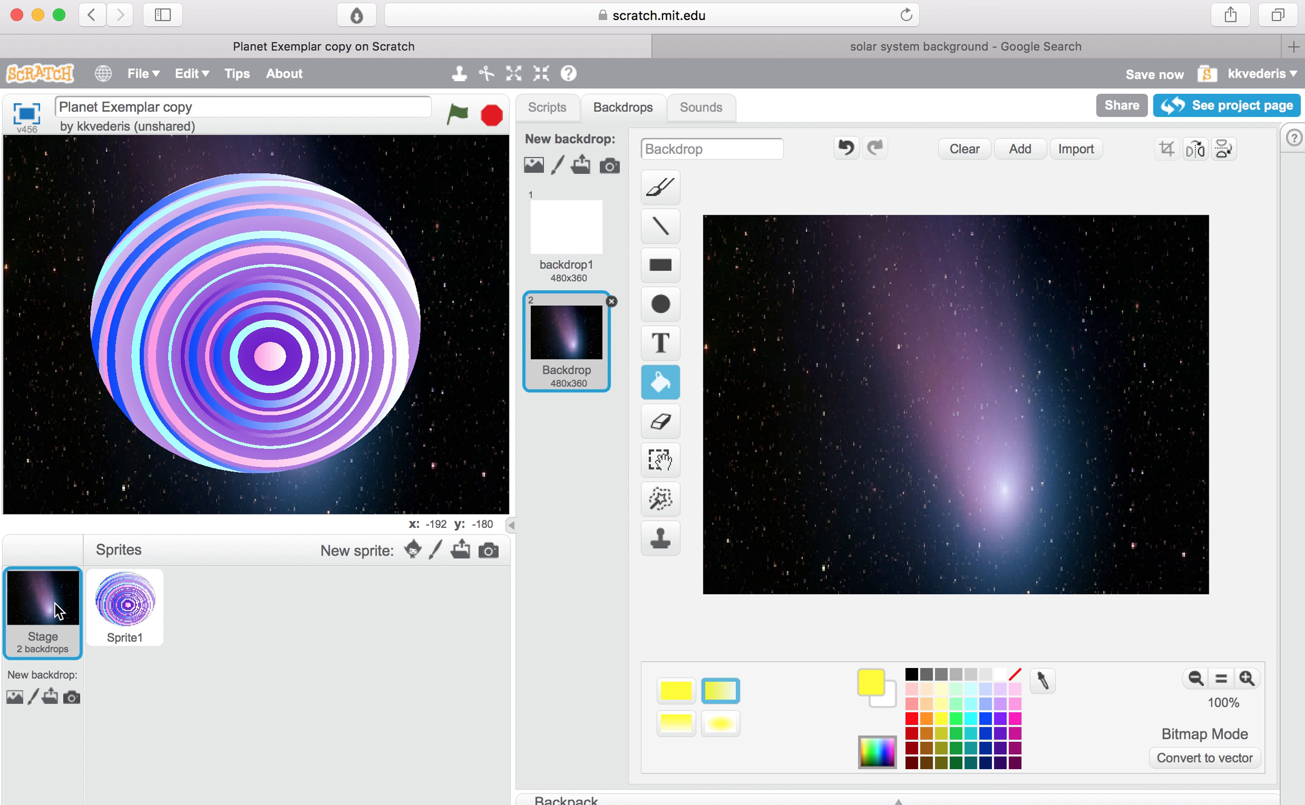
left_click(587, 211)
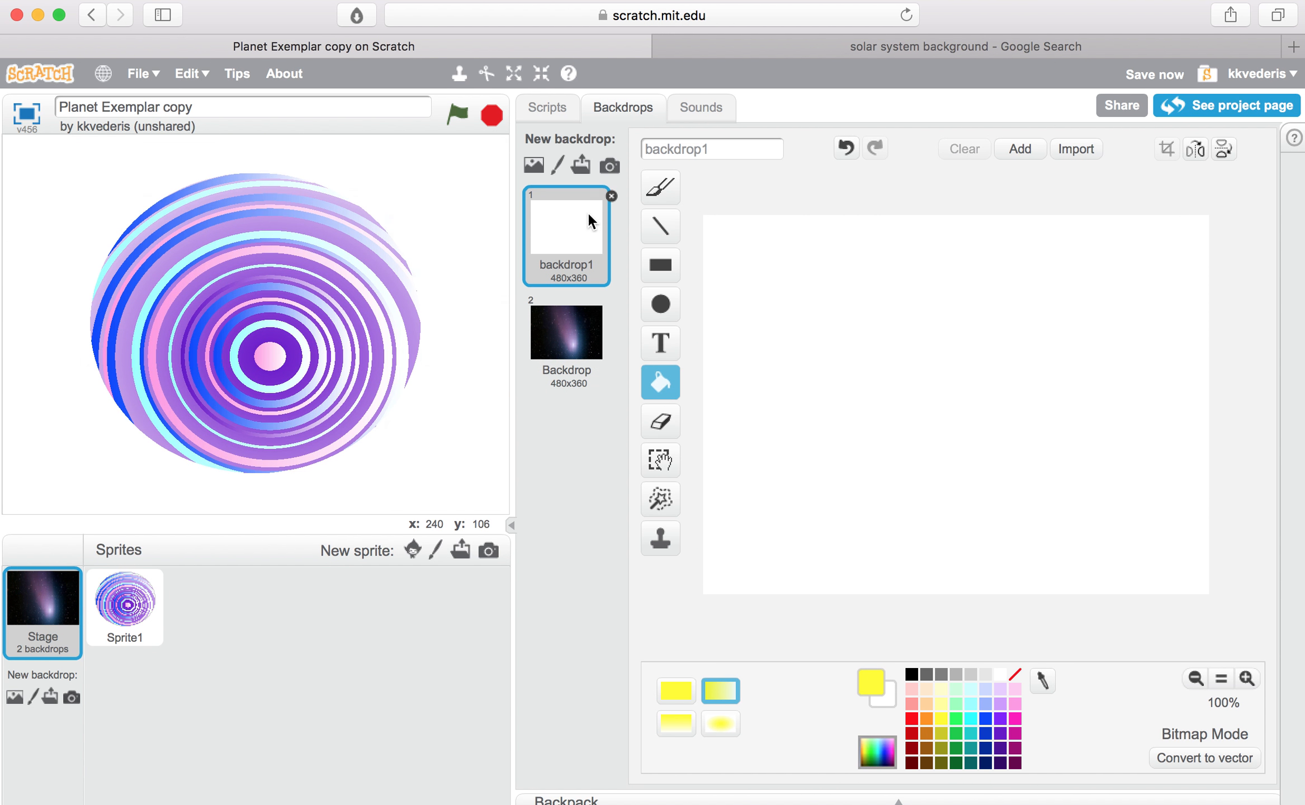
left_click(612, 195)
Step: Rename the comet backdrop as "Outer Space"
left_click(715, 147)
key("BackSpace")
key("BackSpace")
key("BackSpace")
key("BackSpace")
key("BackSpace")
key("BackSpace")
key("BackSpace")
key("BackSpace")
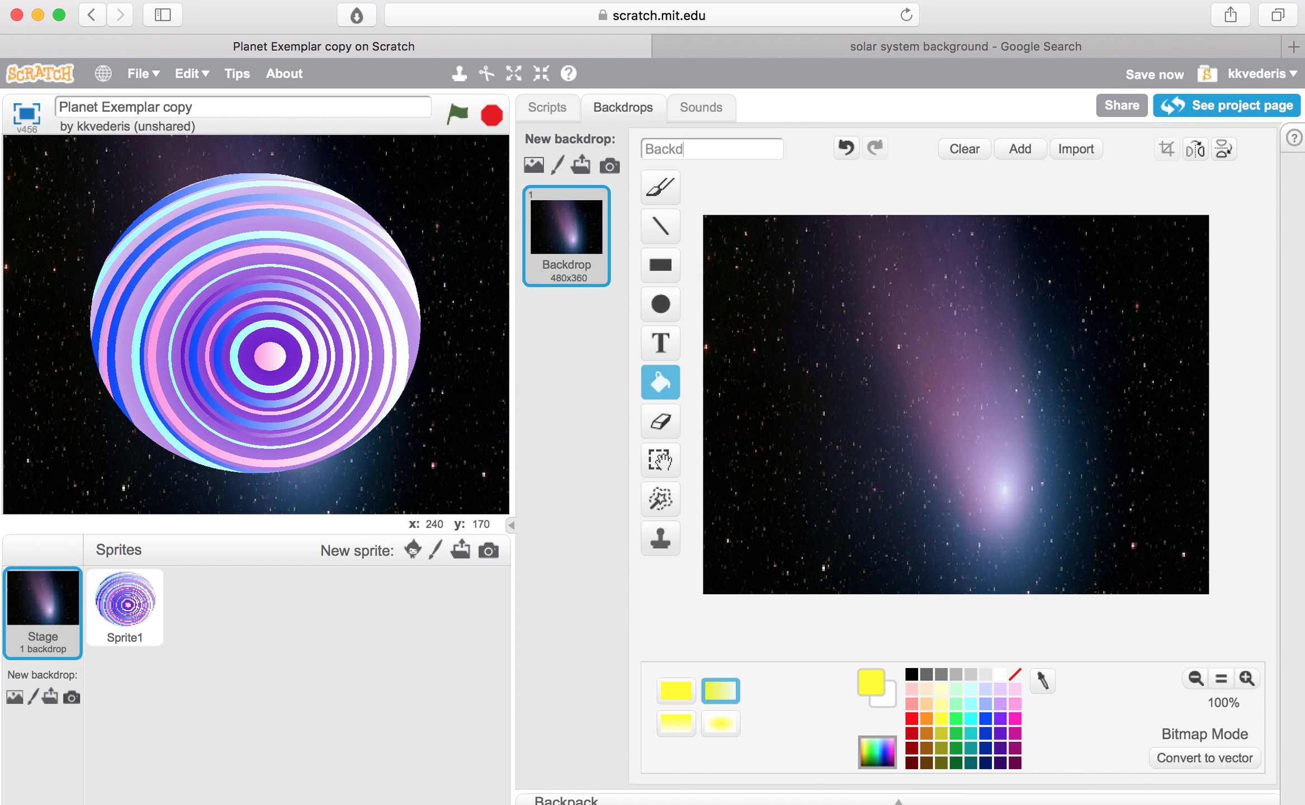
type("OUter")
key("BackSpace")
key("BackSpace")
key("BackSpace")
key("BackSpace")
type("uter Space")
left_click(585, 360)
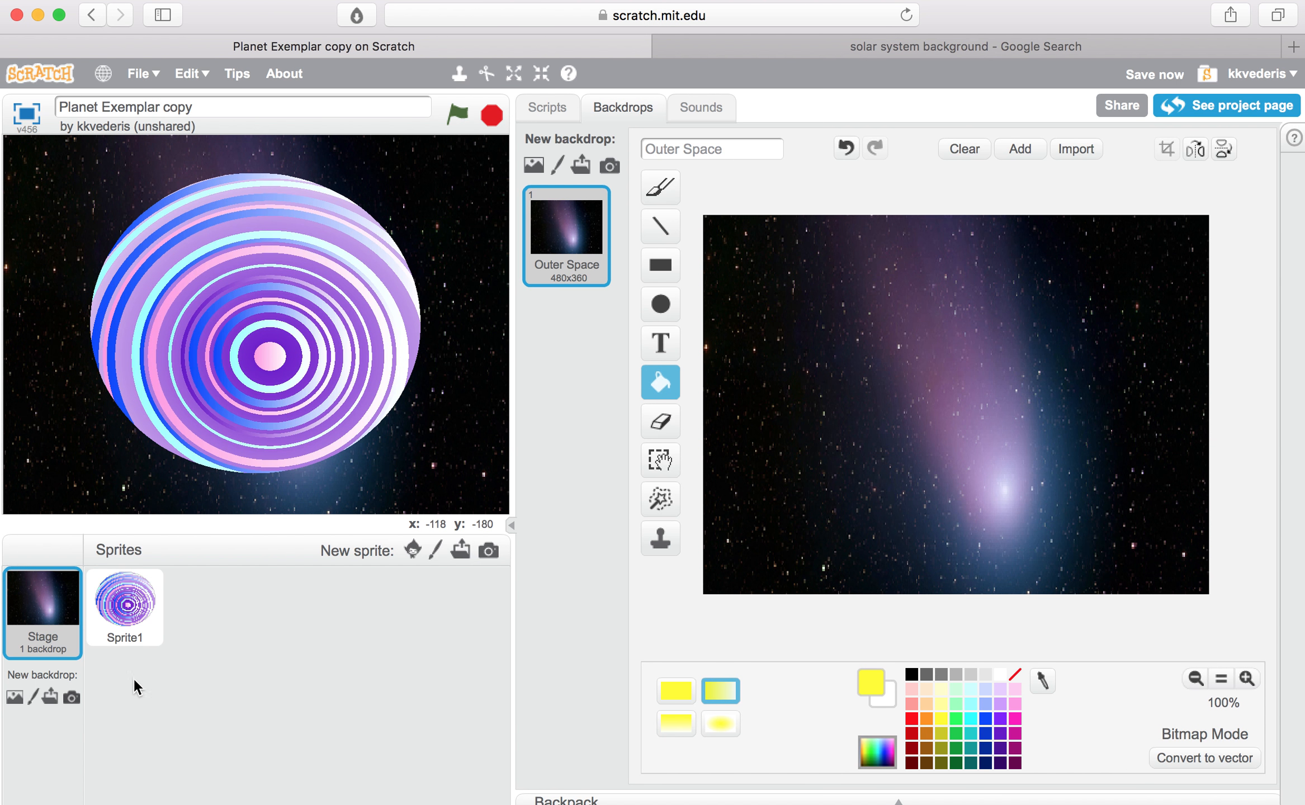
Step: Reselect the planet sprite, rename the project "Planet Exemplar copy1" and save it as a copy
left_click(138, 616)
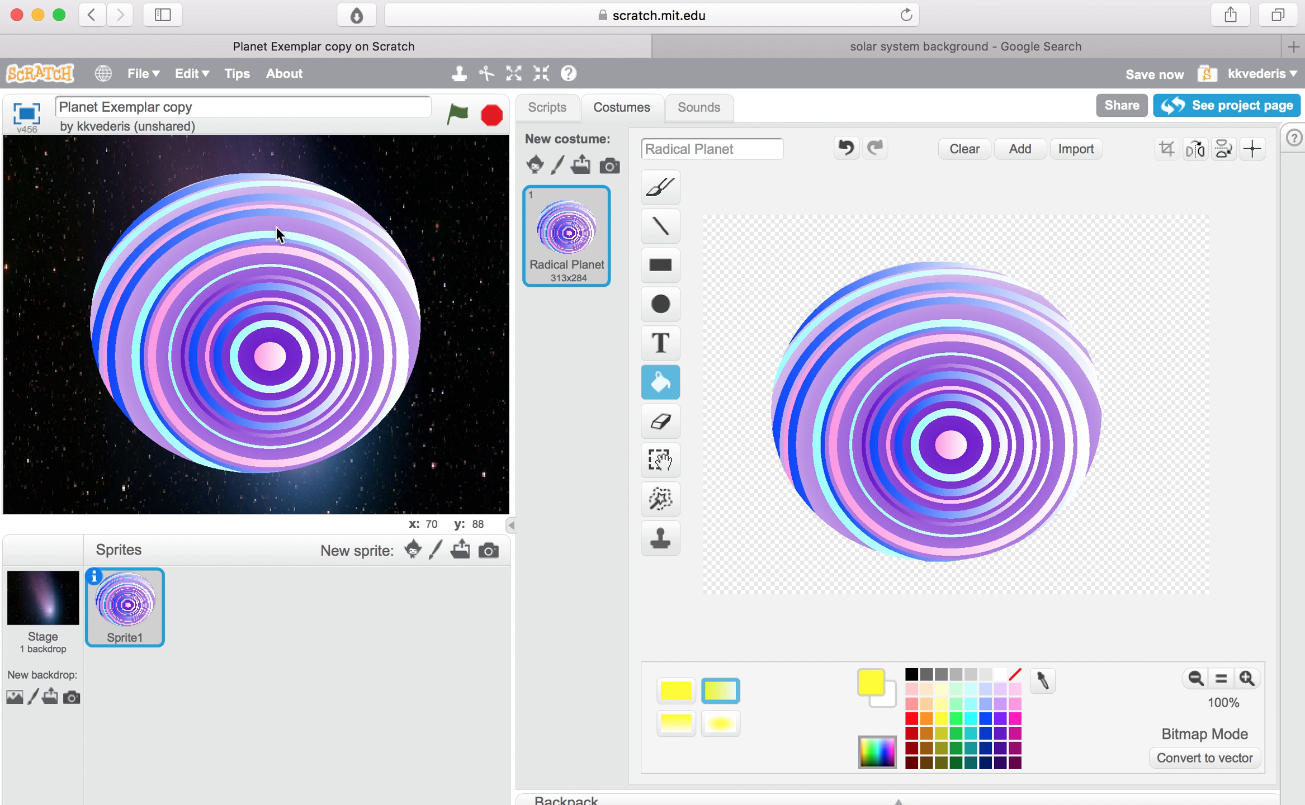
left_click(219, 104)
type("1")
left_click(148, 78)
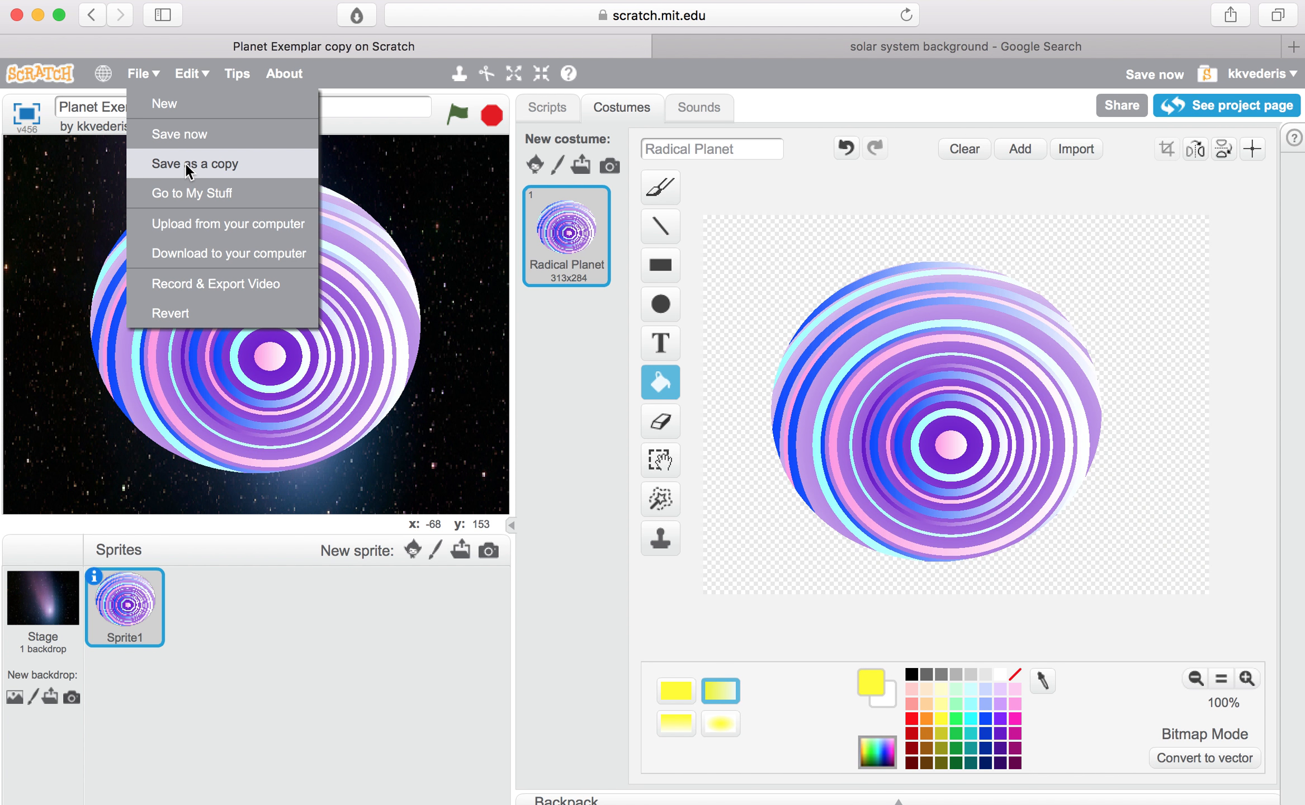
left_click(184, 163)
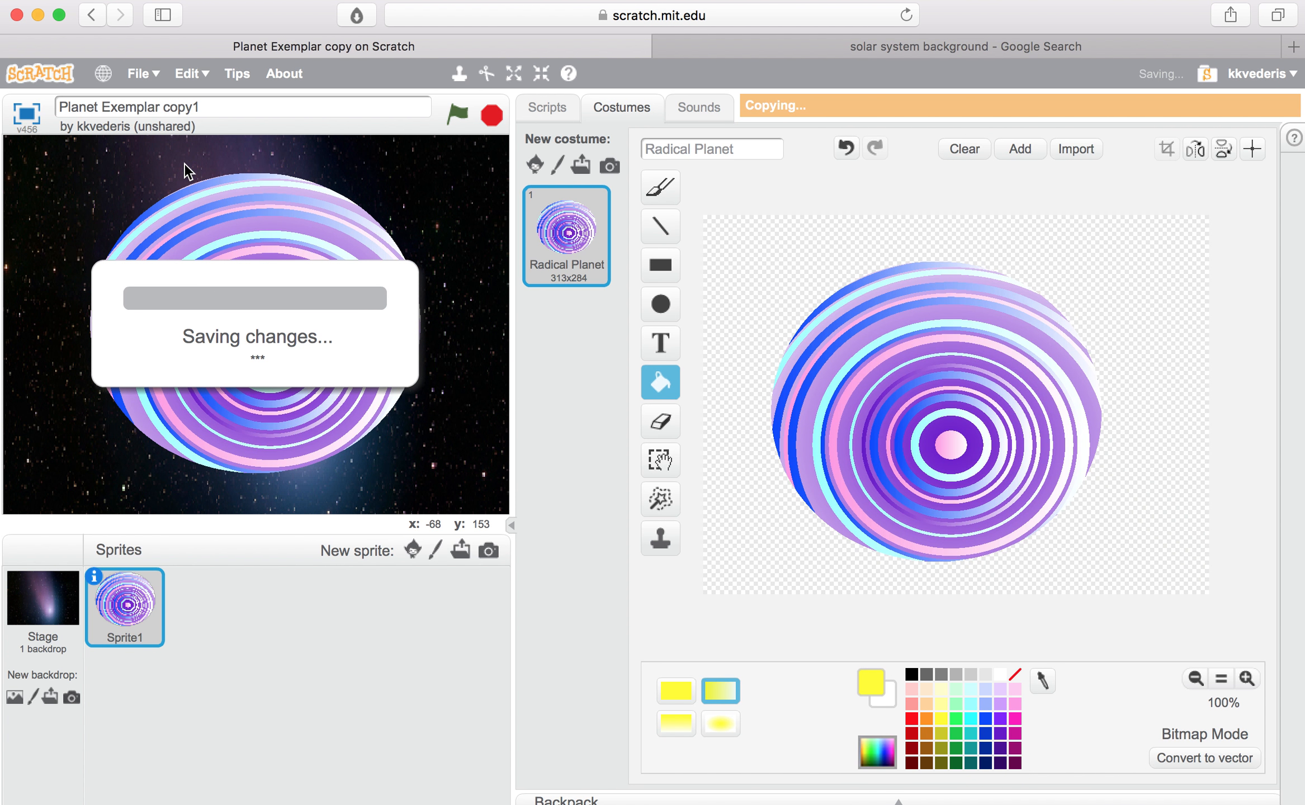